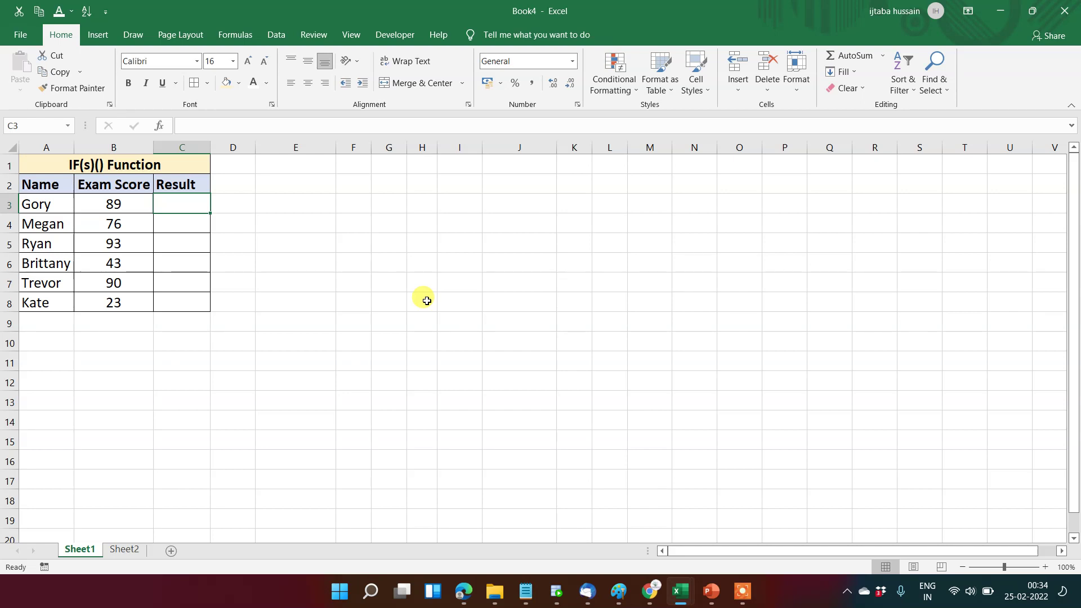
Step: Start an IF formula in D3, then cancel it
{"action": "key", "text": "Right"}
{"action": "type", "text": "=if"}
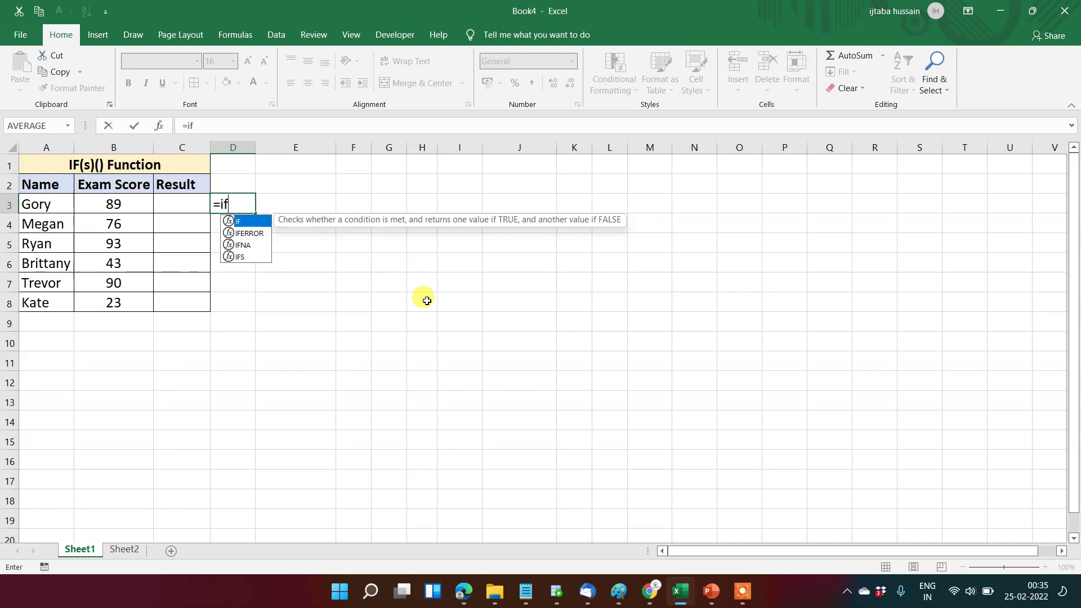
{"action": "key", "text": "Tab"}
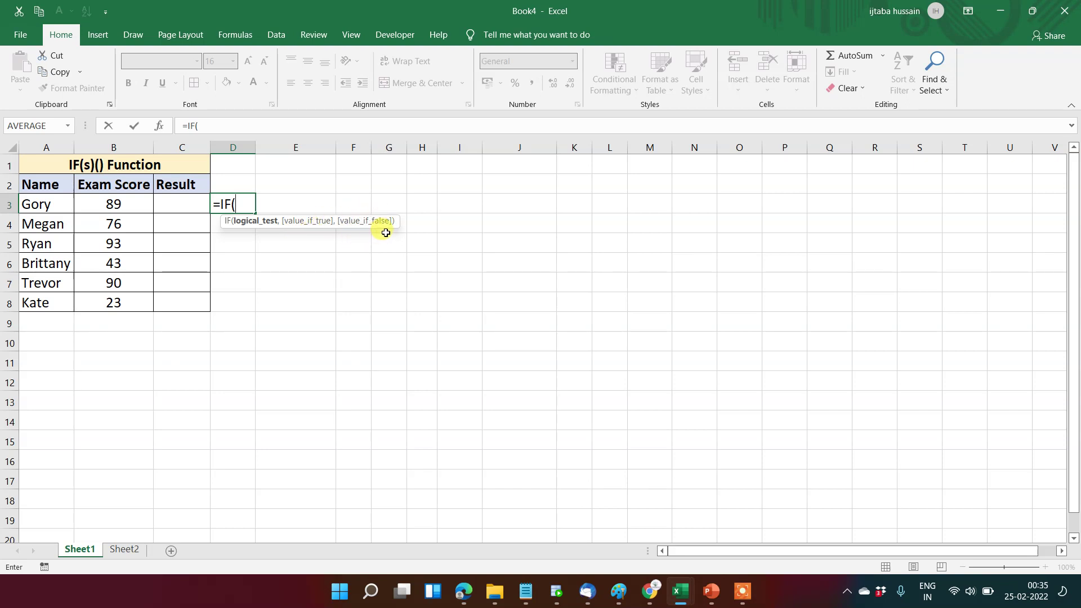
{"action": "key", "text": "Escape"}
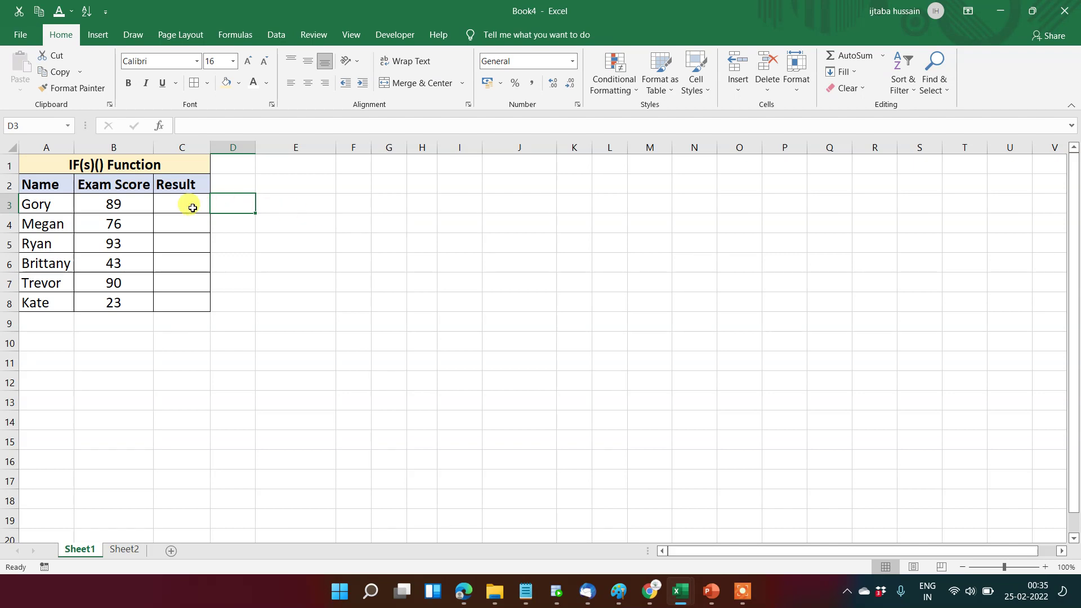
Step: Enter =IF(B3>50,"Pass","Fail") in the first Result cell C3
{"action": "left_click", "coordinate": [192, 208]}
{"action": "type", "text": "=i"}
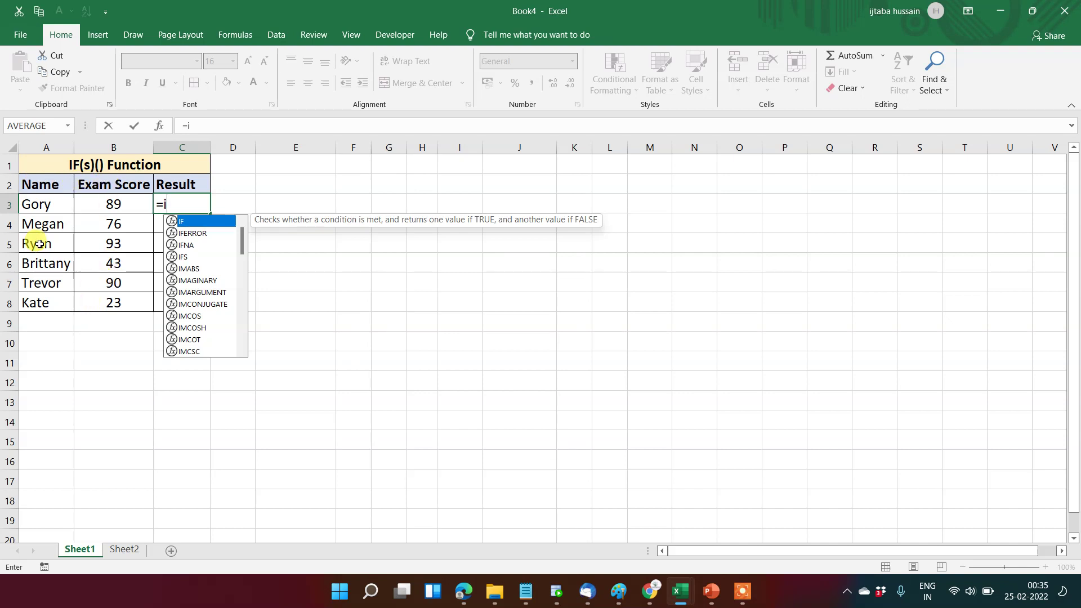
{"action": "type", "text": "f"}
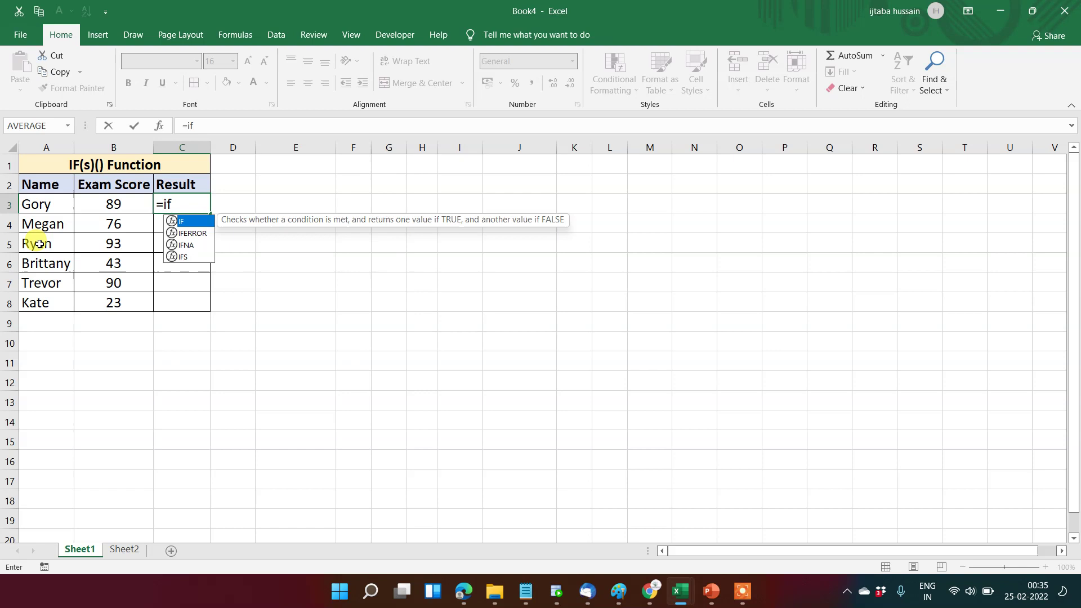
{"action": "key", "text": "Tab"}
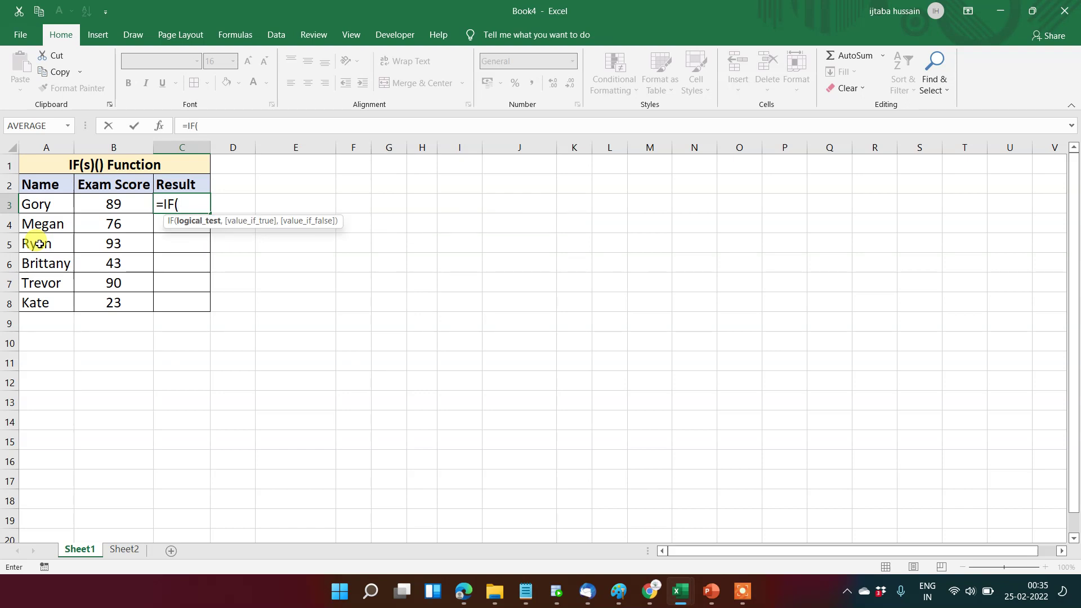
{"action": "left_click", "coordinate": [114, 208]}
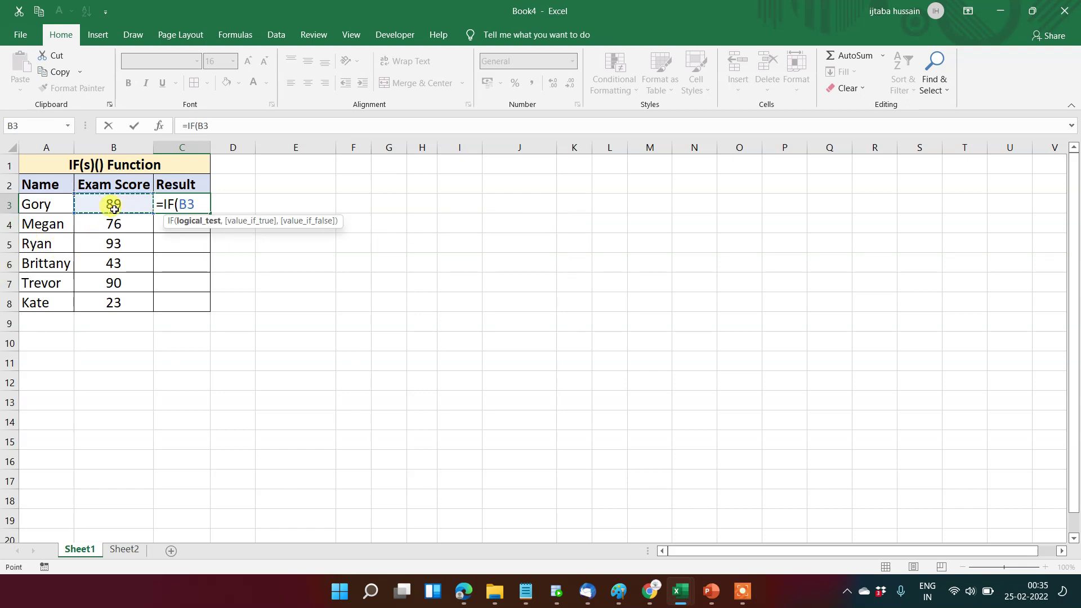
{"action": "type", "text": ">50,"}
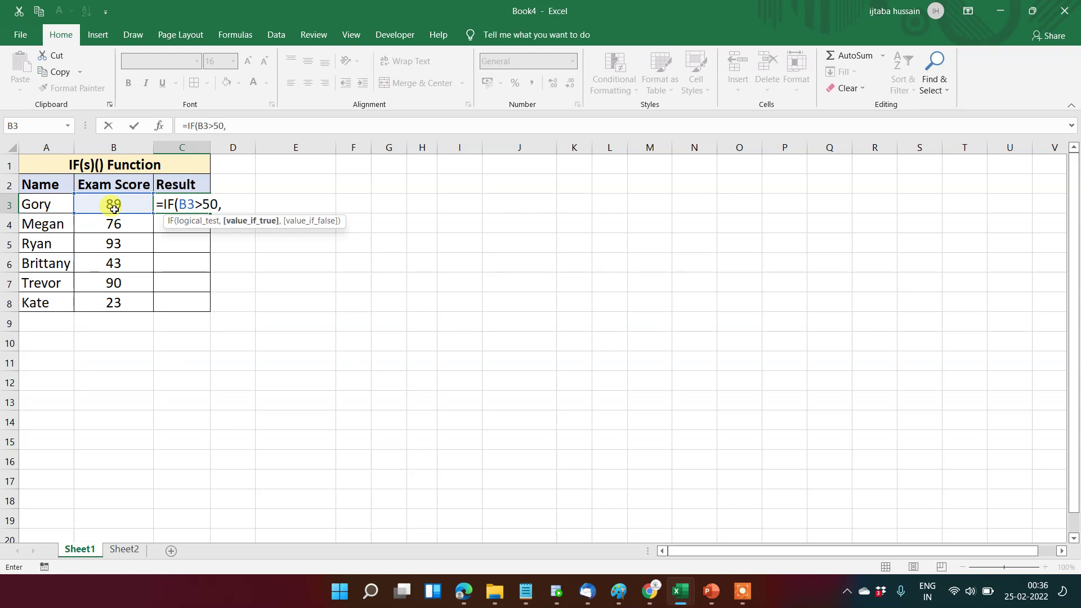
{"action": "type", "text": "\"Pass\","}
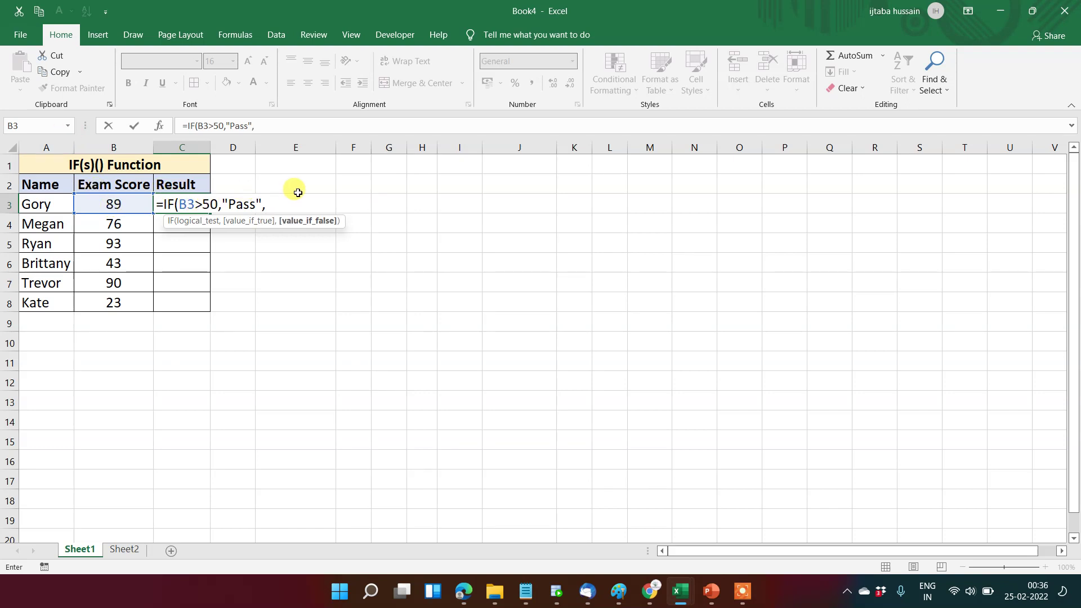
{"action": "type", "text": "\"Fail\")"}
Step: Commit the IF formula and fill it down C3:C8 with Ctrl+D
{"action": "key", "text": "Return"}
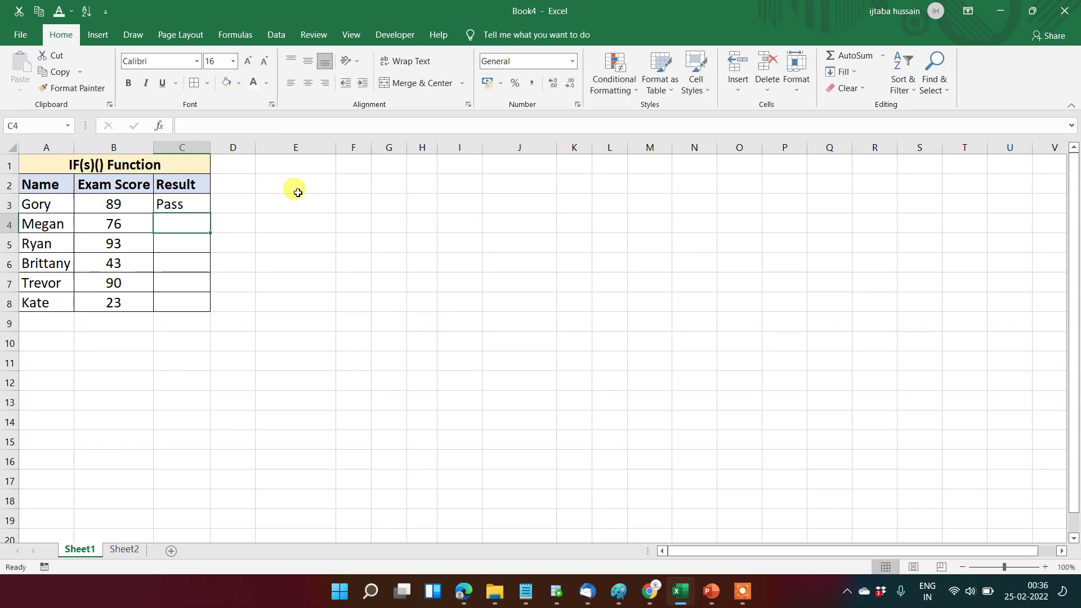
{"action": "key", "text": "Up"}
{"action": "key", "text": "Down"}
{"action": "key", "text": "Down"}
{"action": "key", "text": "Down"}
{"action": "key", "text": "Down"}
{"action": "key", "text": "Down"}
{"action": "key", "text": "ctrl+shift+Up"}
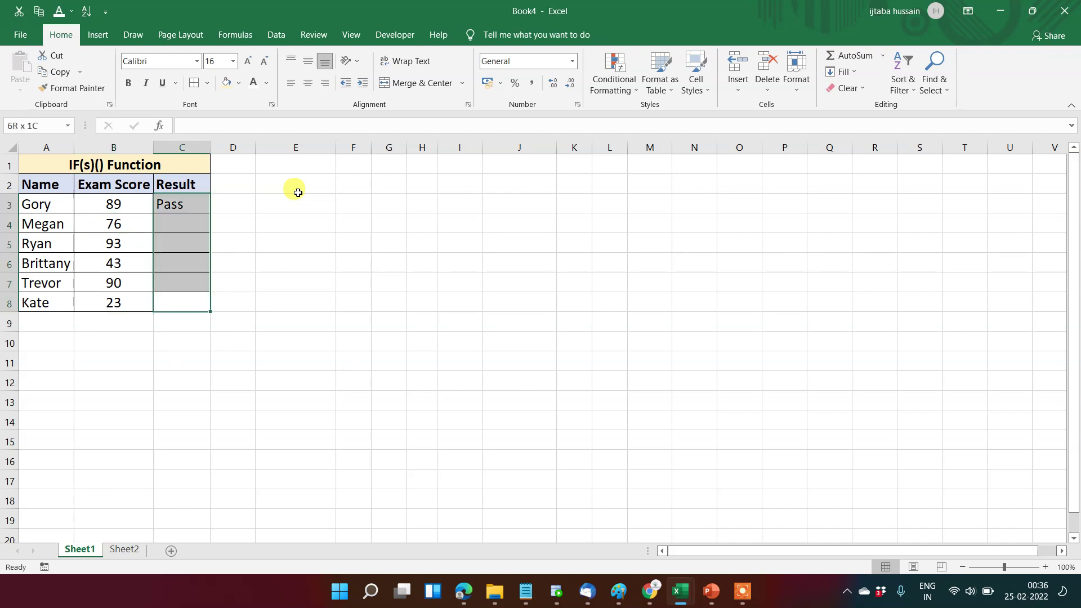
{"action": "key", "text": "ctrl+d"}
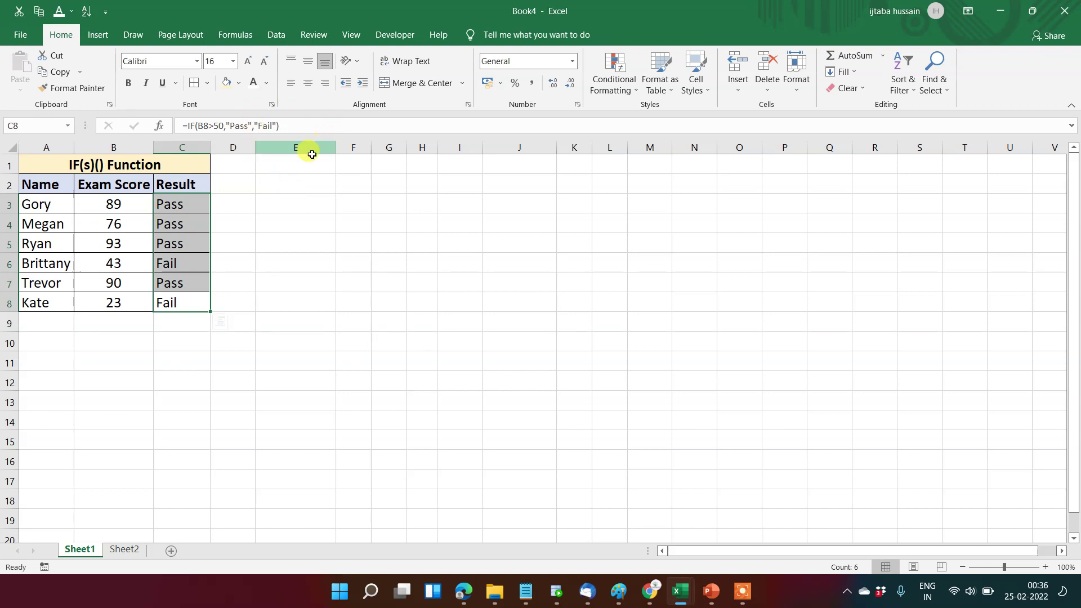
Step: Compare the scores in B3:B5 with their results in C3:C5
{"action": "left_click", "coordinate": [197, 206]}
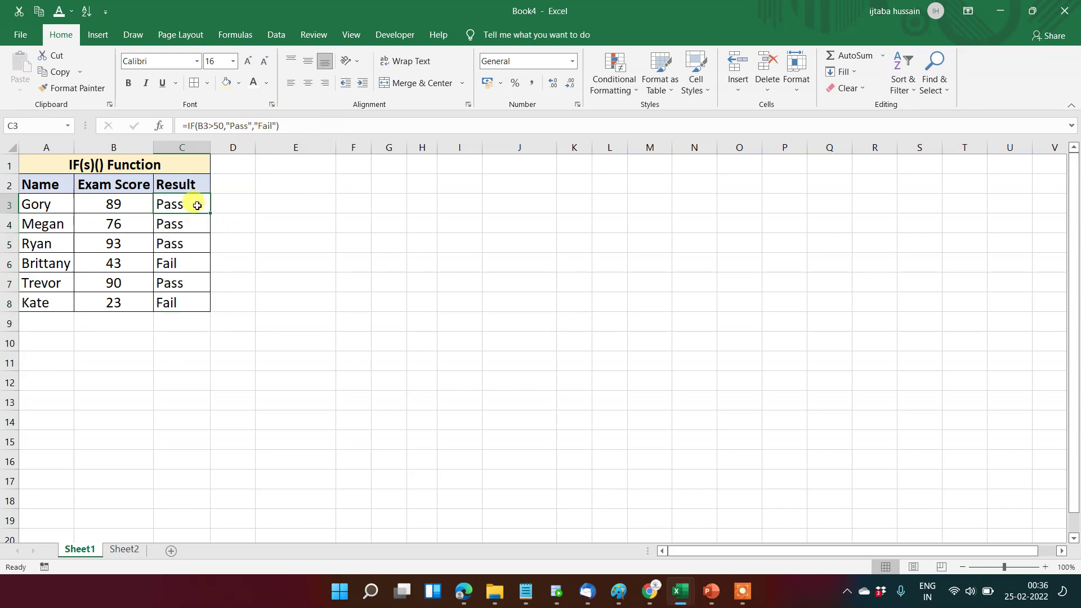
{"action": "key", "text": "Left"}
{"action": "key", "text": "shift+Down"}
{"action": "key", "text": "shift+Down"}
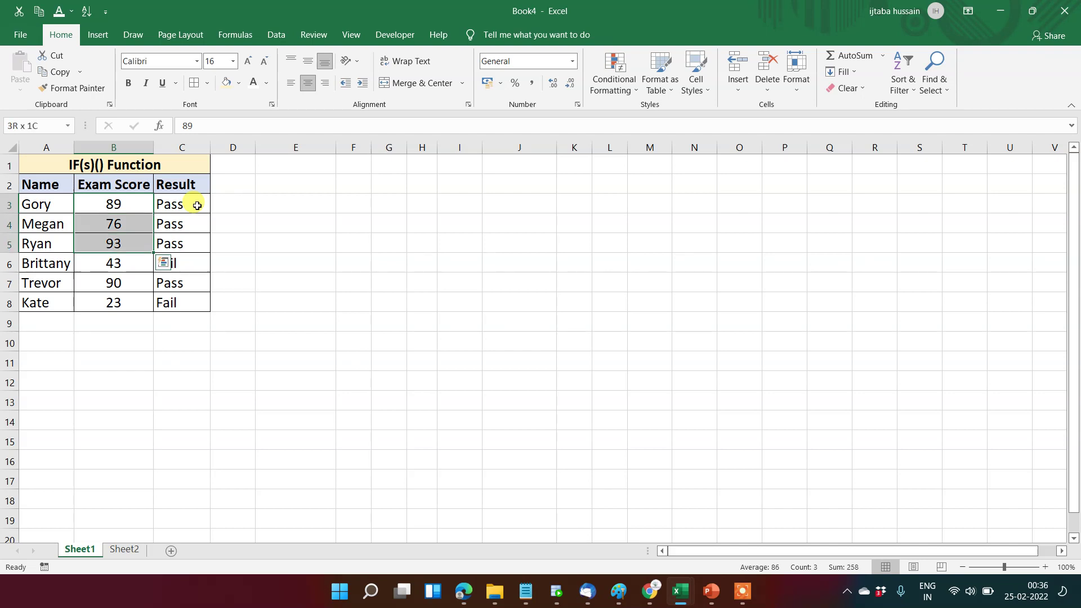
{"action": "key", "text": "Right"}
{"action": "key", "text": "shift+Down"}
{"action": "key", "text": "shift+Down"}
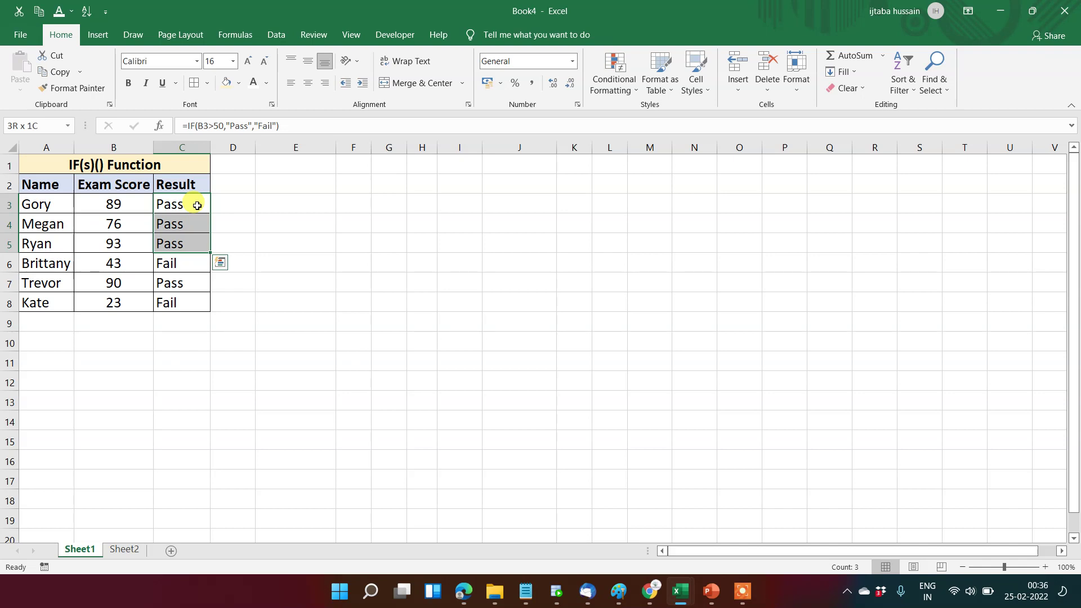
Step: Check the failing scores 43 in B6 and 23 in B8, returning to C3
{"action": "key", "text": "Down"}
{"action": "key", "text": "Down"}
{"action": "key", "text": "Left"}
{"action": "key", "text": "Down"}
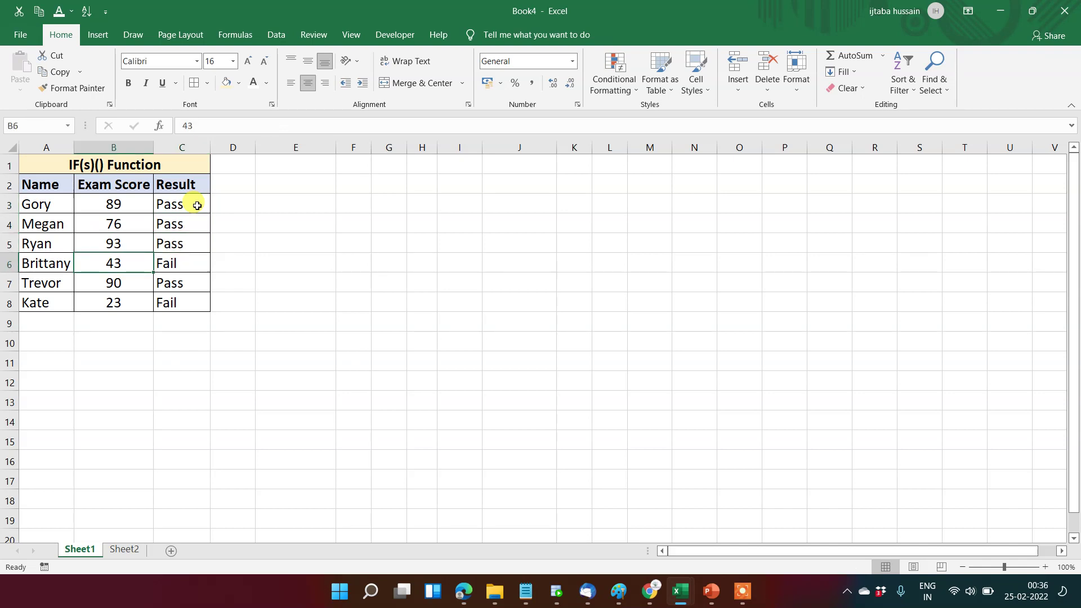
{"action": "left_click", "coordinate": [122, 303], "text": "ctrl"}
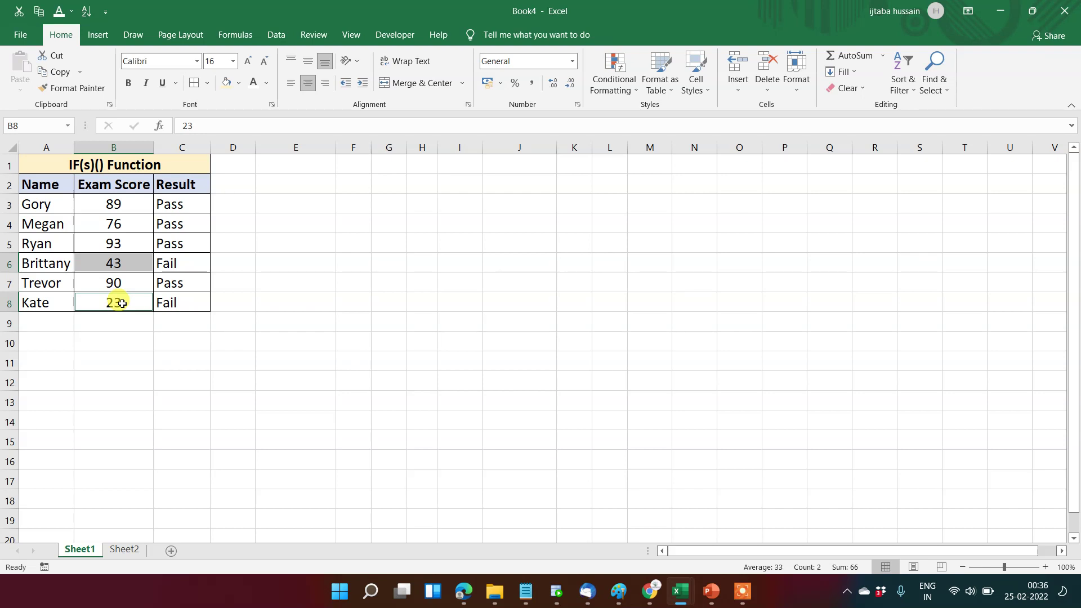
{"action": "key", "text": "Right"}
{"action": "key", "text": "Up"}
{"action": "key", "text": "Up"}
{"action": "key", "text": "Up"}
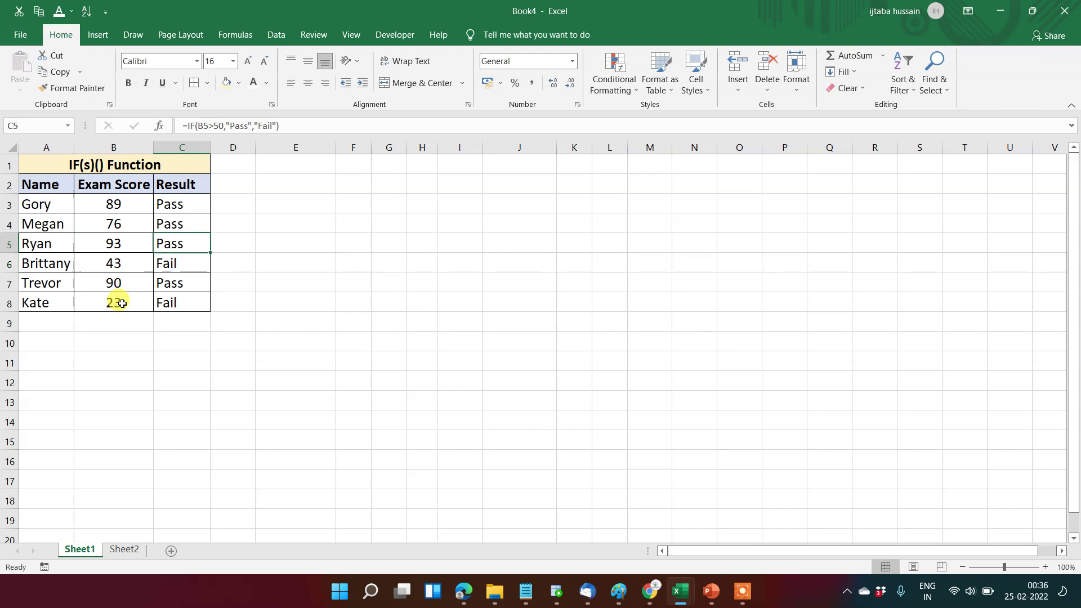
{"action": "key", "text": "Up"}
{"action": "key", "text": "Up"}
{"action": "key", "text": "Up"}
{"action": "key", "text": "Down"}
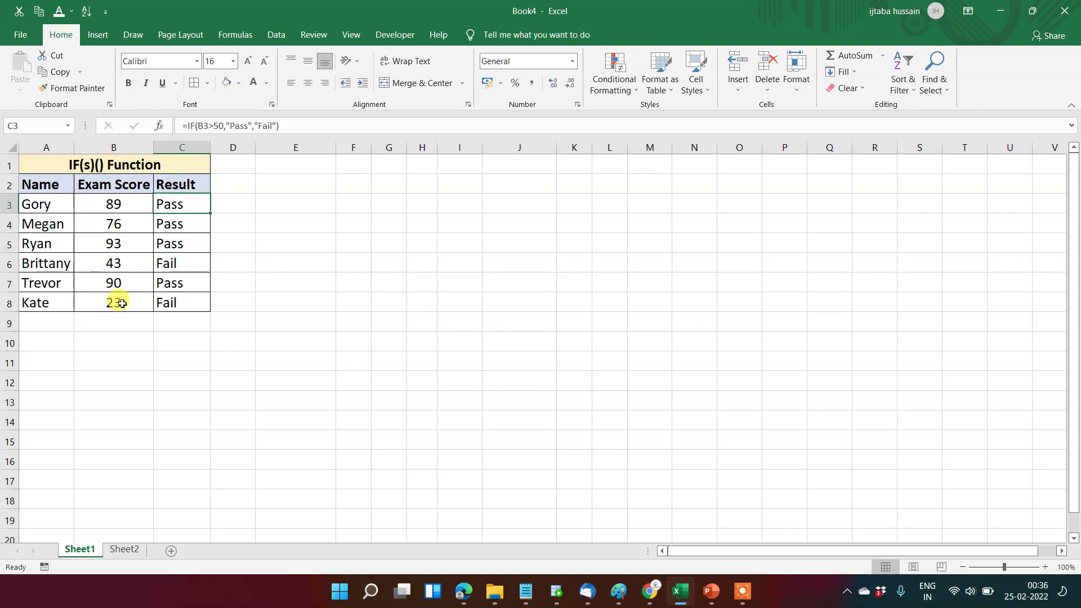
Step: Inspect the B3>50 test in C3's formula, then exit without changes back at C3
{"action": "left_click", "coordinate": [220, 126]}
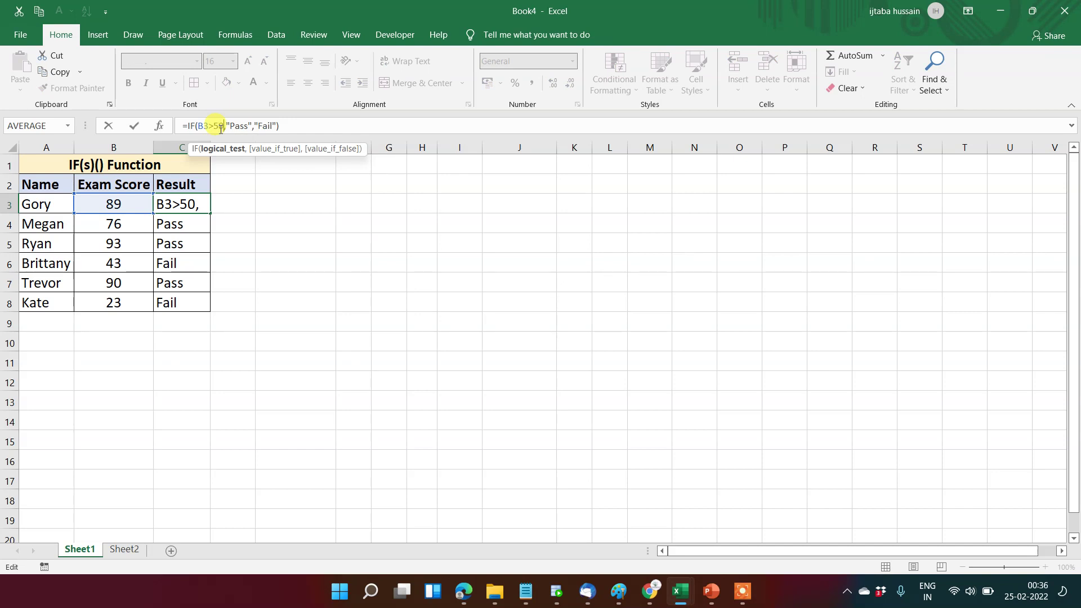
{"action": "key", "text": "shift+Left"}
{"action": "key", "text": "shift+Left"}
{"action": "key", "text": "shift+Left"}
{"action": "key", "text": "shift+Left"}
{"action": "key", "text": "shift+Left"}
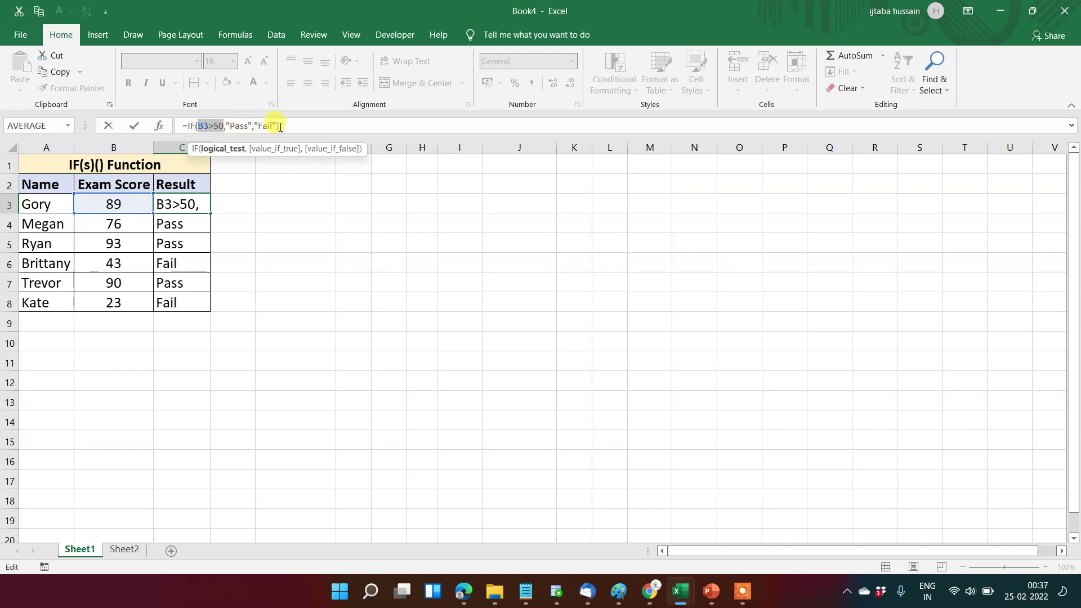
{"action": "key", "text": "Escape"}
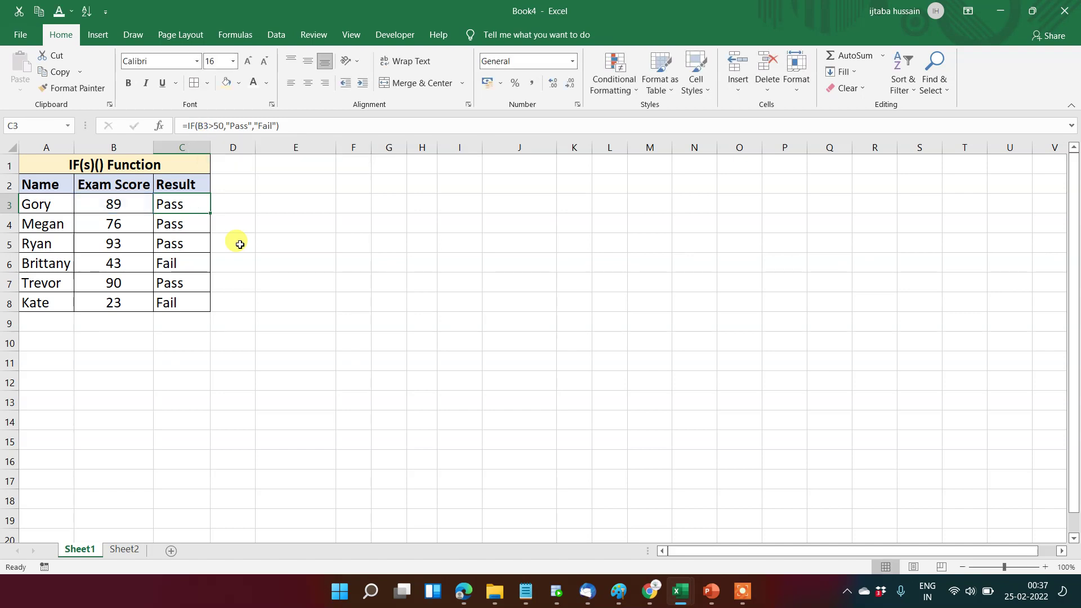
{"action": "key", "text": "Right"}
{"action": "key", "text": "Right"}
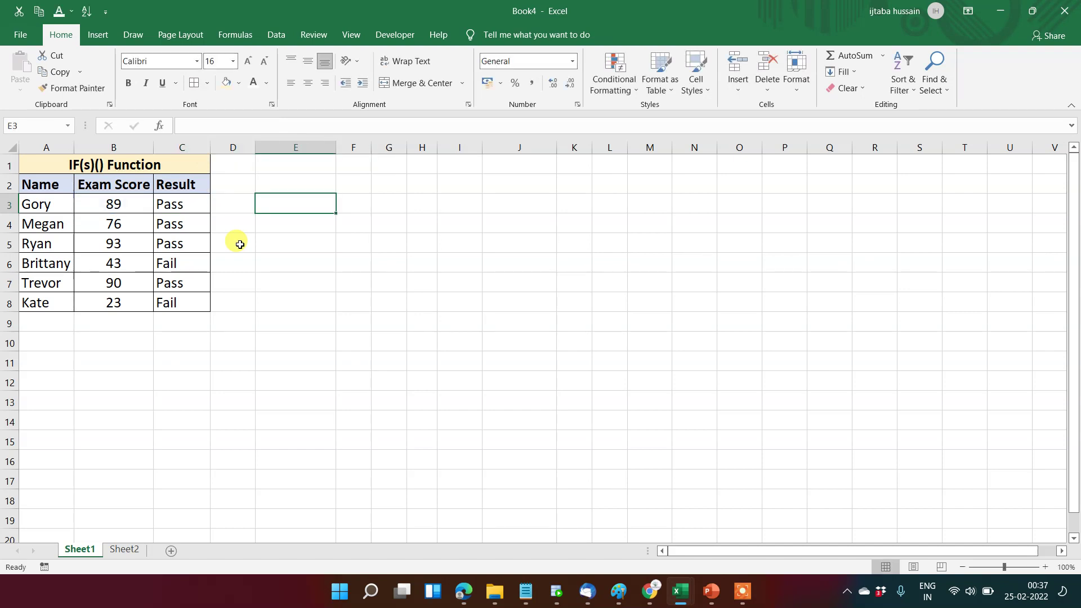
{"action": "key", "text": "Left"}
{"action": "key", "text": "Left"}
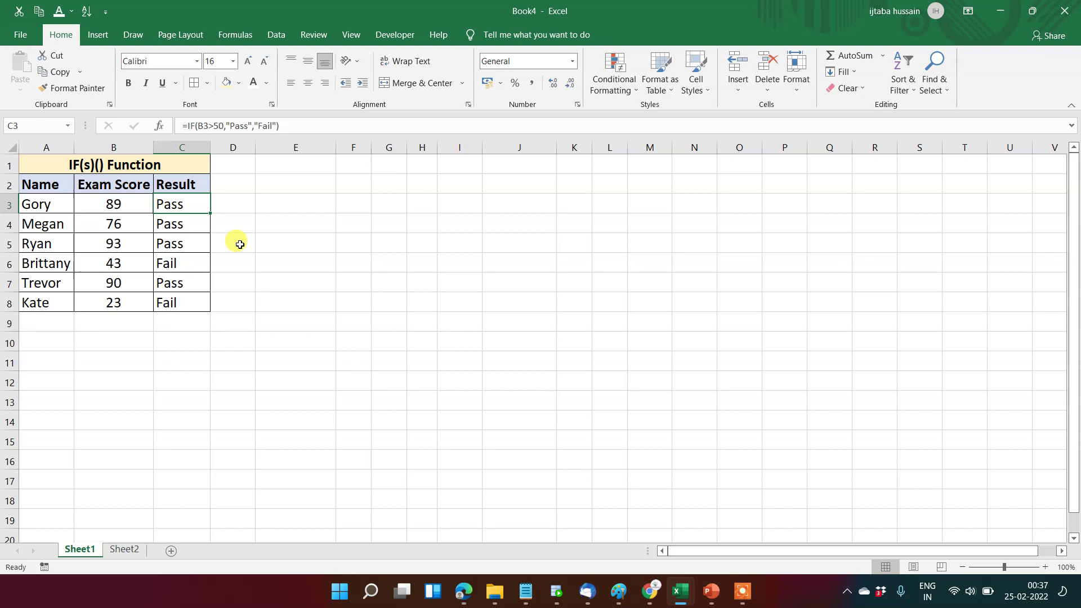
Step: Start =IFS in C3 with the first condition B3>=90 returning "A"
{"action": "type", "text": "=i"}
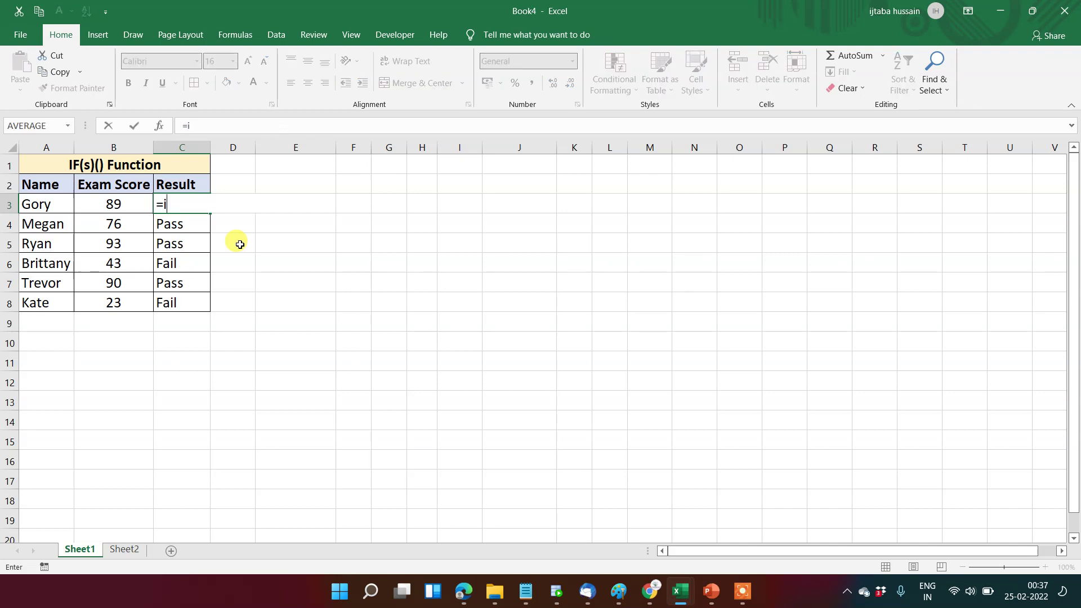
{"action": "key", "text": "Escape"}
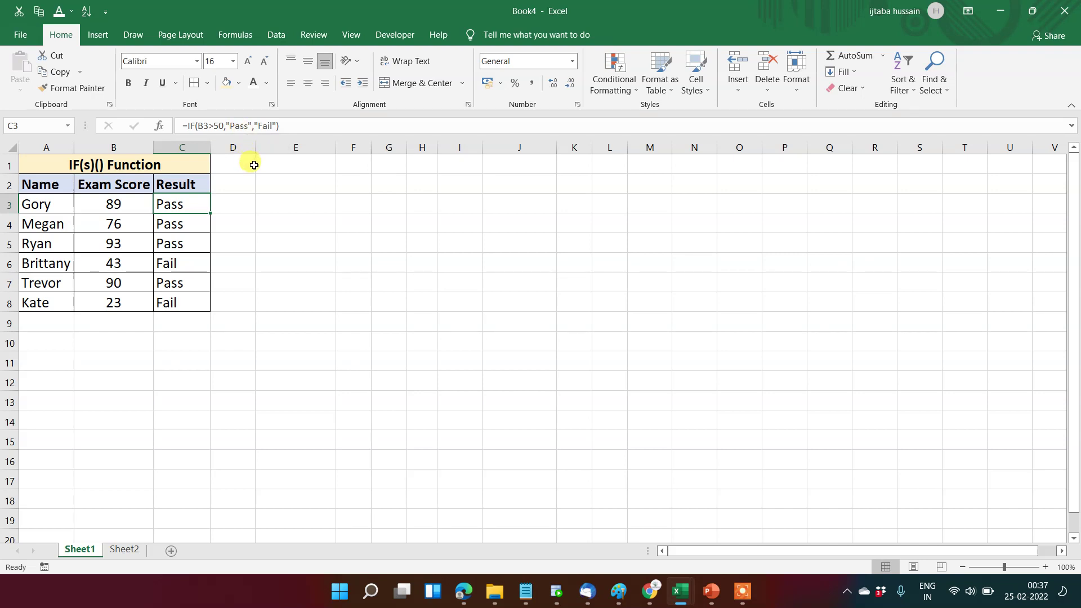
{"action": "type", "text": "=i"}
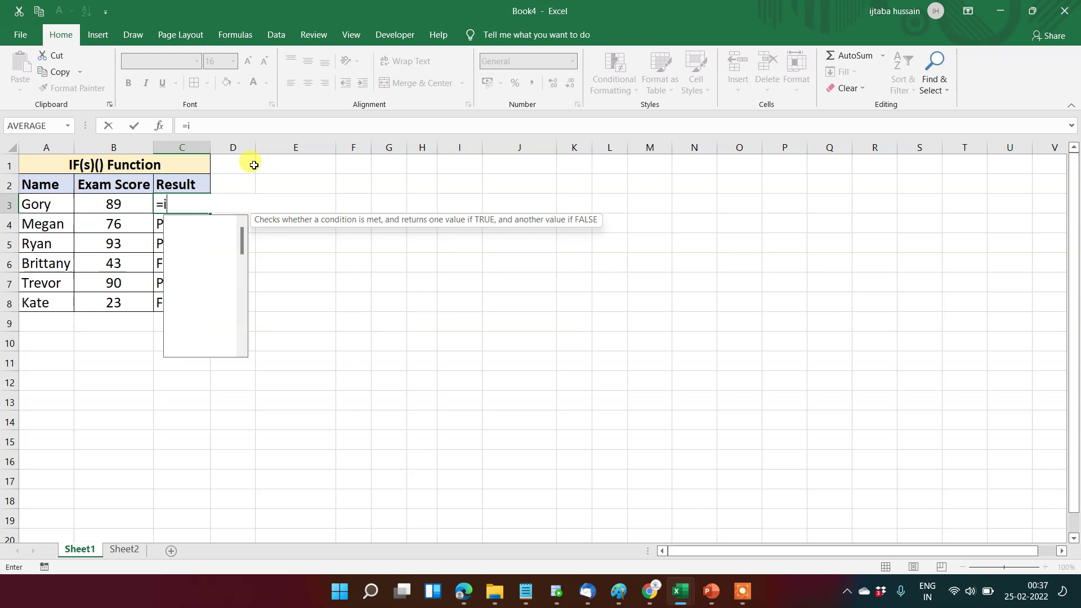
{"action": "type", "text": "fs"}
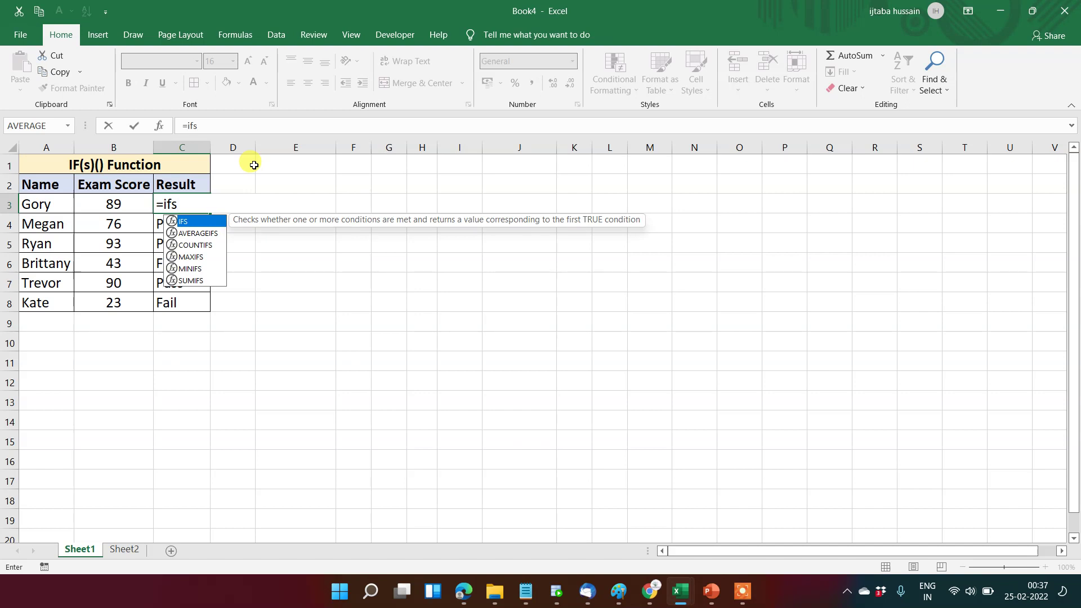
{"action": "key", "text": "Tab"}
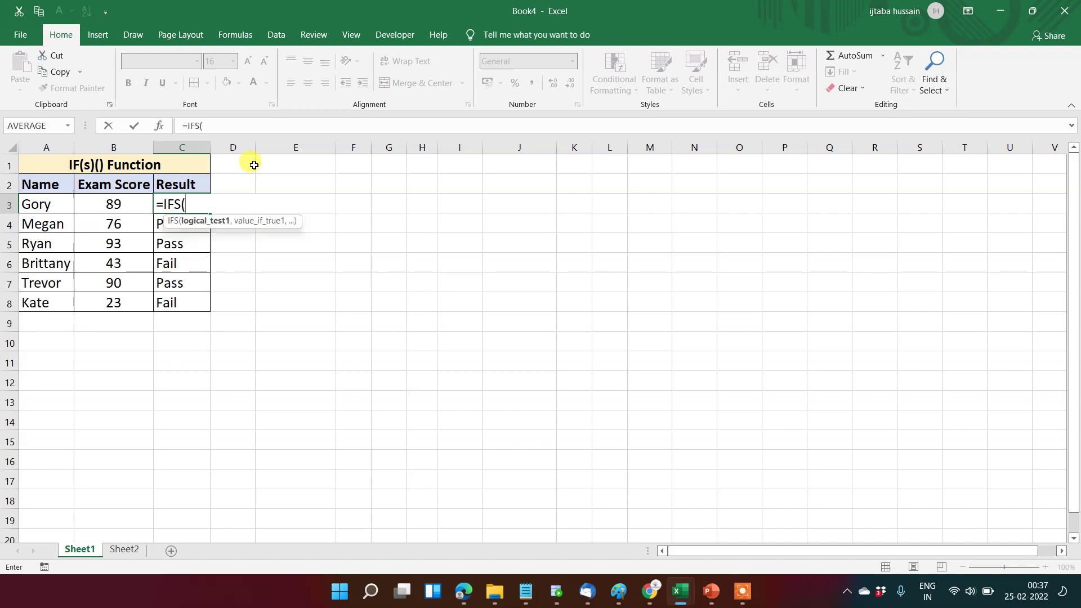
{"action": "left_click", "coordinate": [115, 205]}
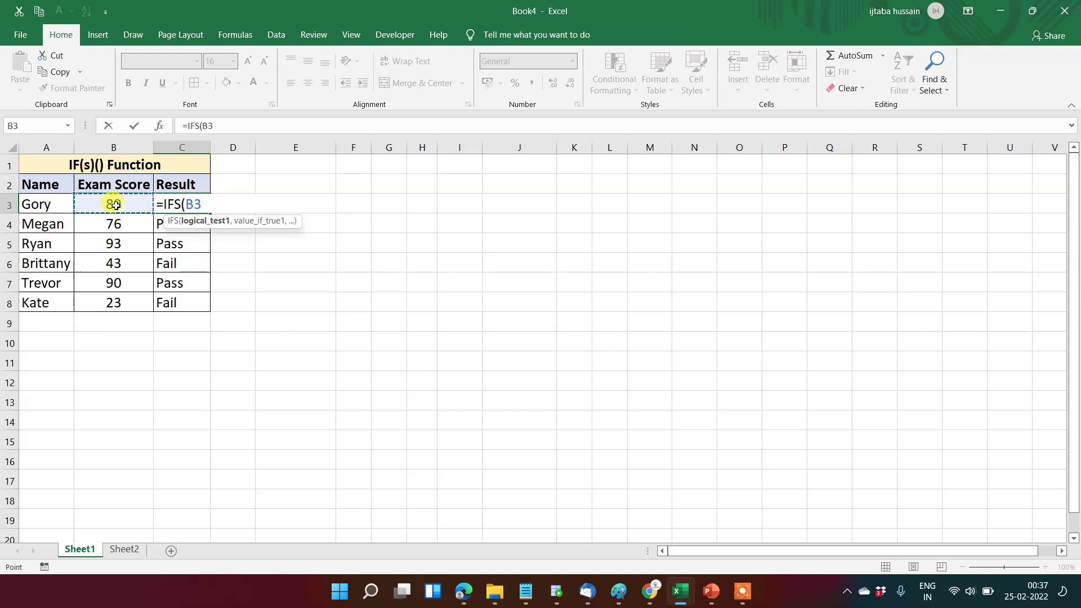
{"action": "type", "text": ">"}
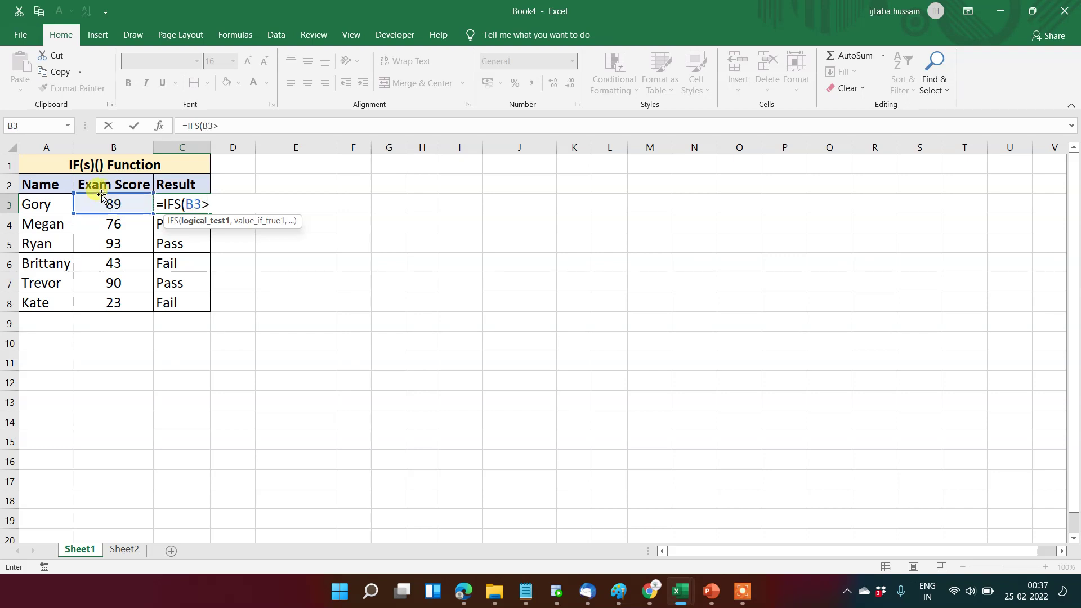
{"action": "type", "text": "="}
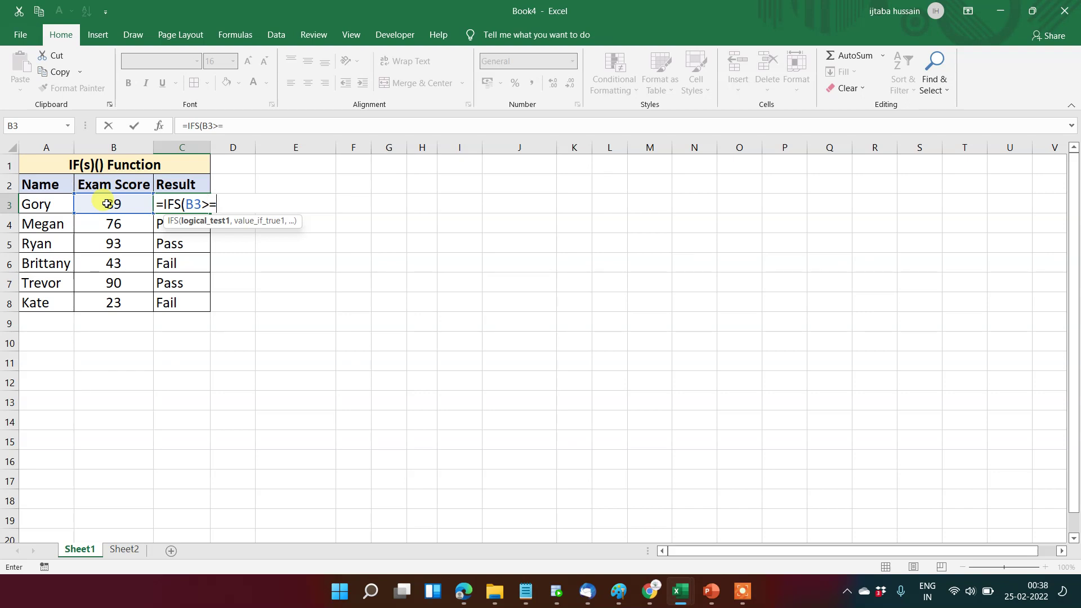
{"action": "type", "text": "90,\""}
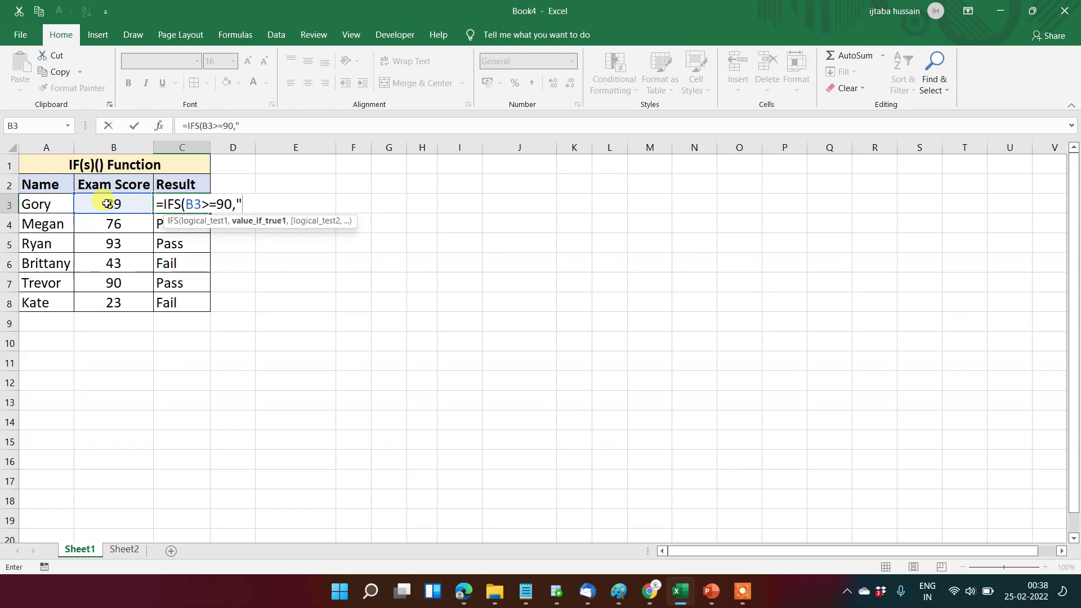
{"action": "type", "text": "A\",IF"}
{"action": "key", "text": "BackSpace"}
{"action": "key", "text": "BackSpace"}
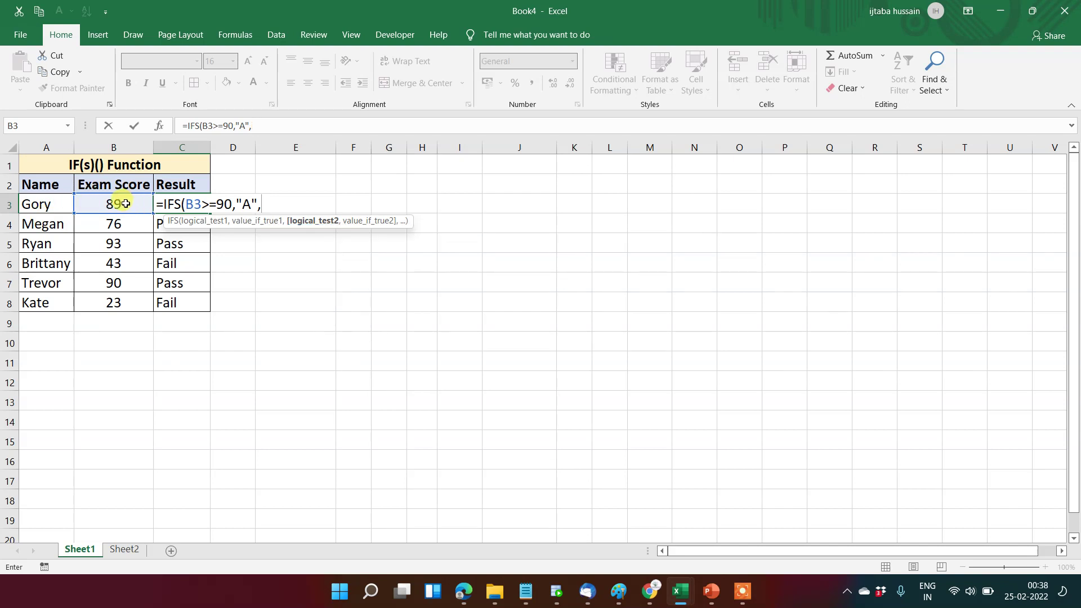
Step: Add conditions B3>80 for "B" and B3>=70 for "C"
{"action": "left_click", "coordinate": [126, 203]}
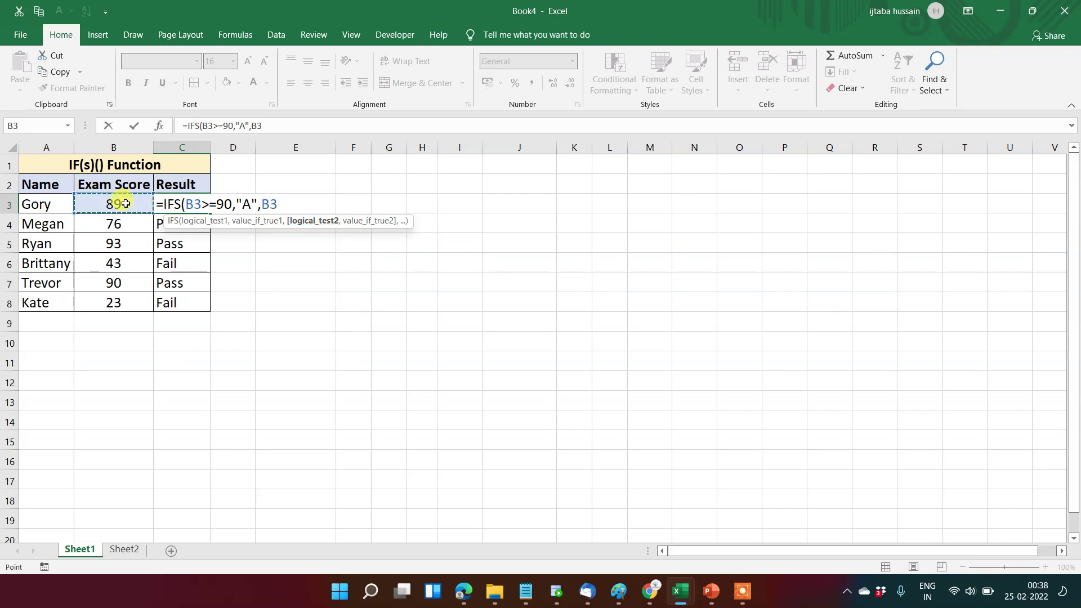
{"action": "type", "text": ">80,"}
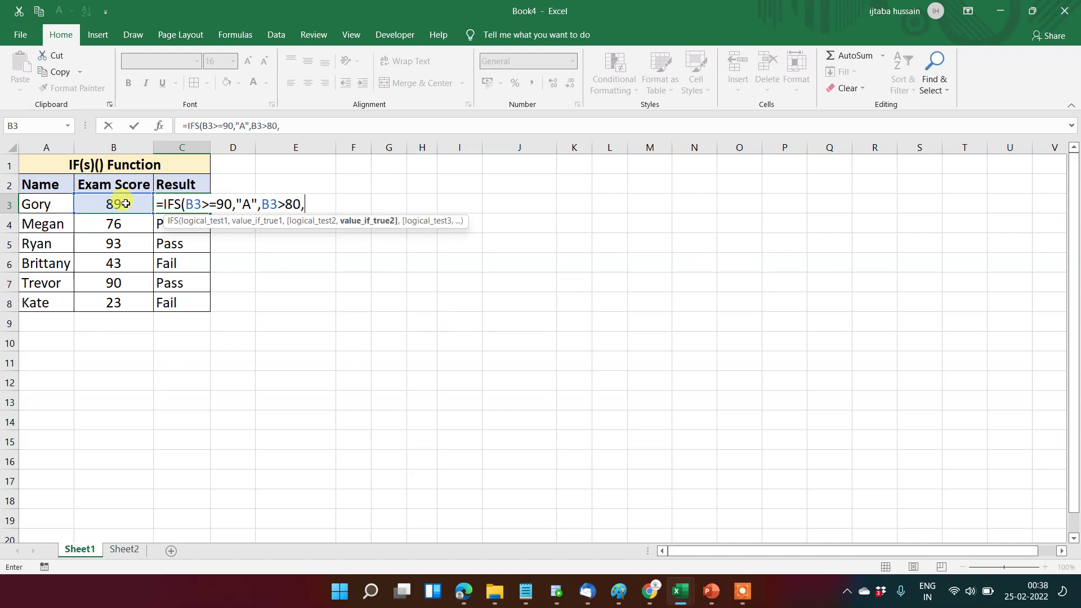
{"action": "type", "text": "\"B\","}
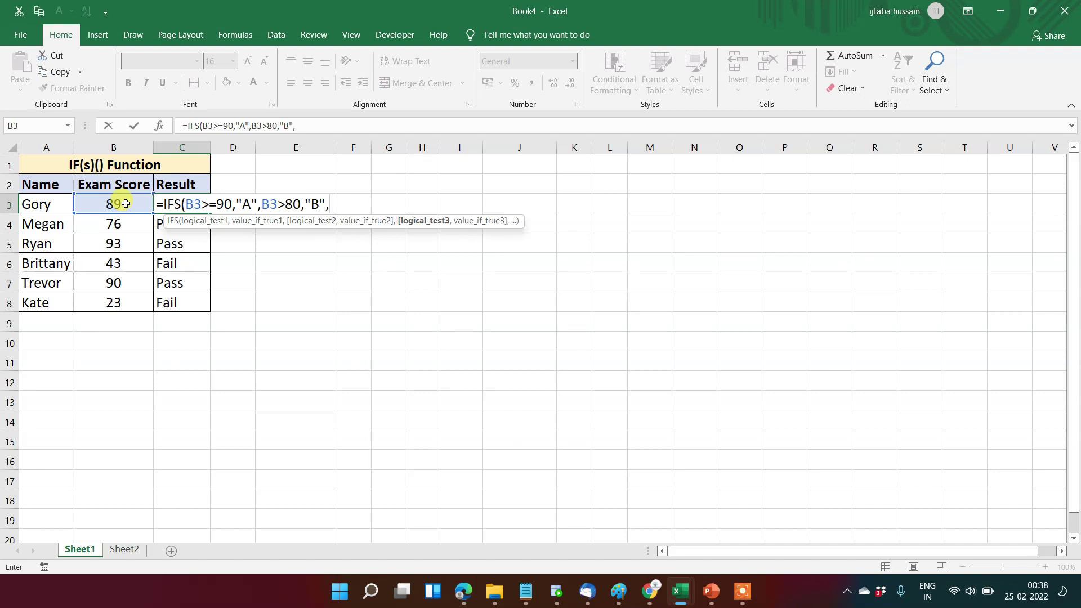
{"action": "left_click", "coordinate": [105, 203]}
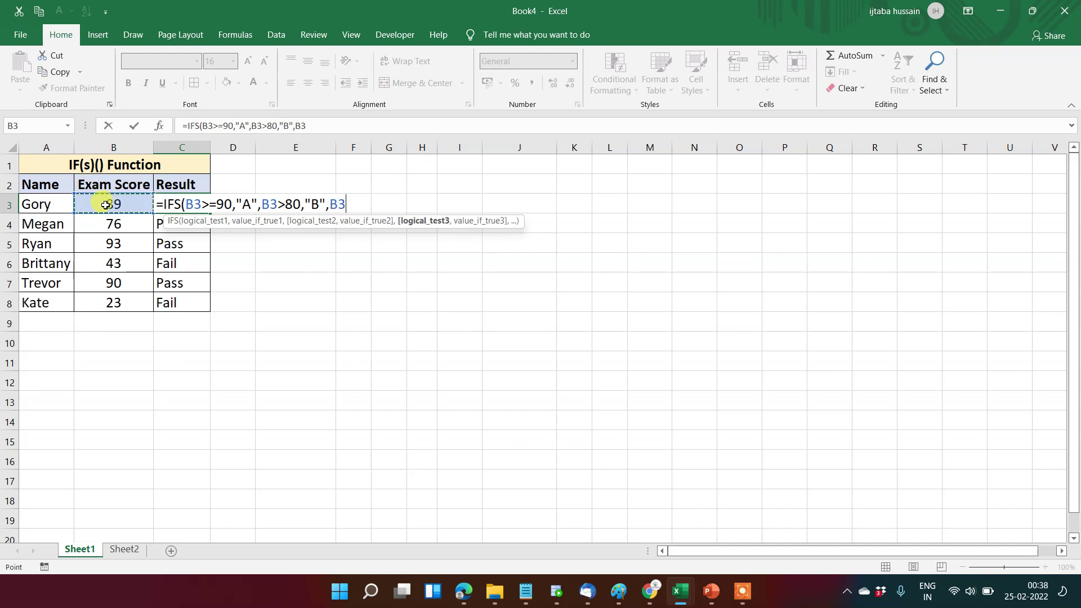
{"action": "type", "text": ">=70,"}
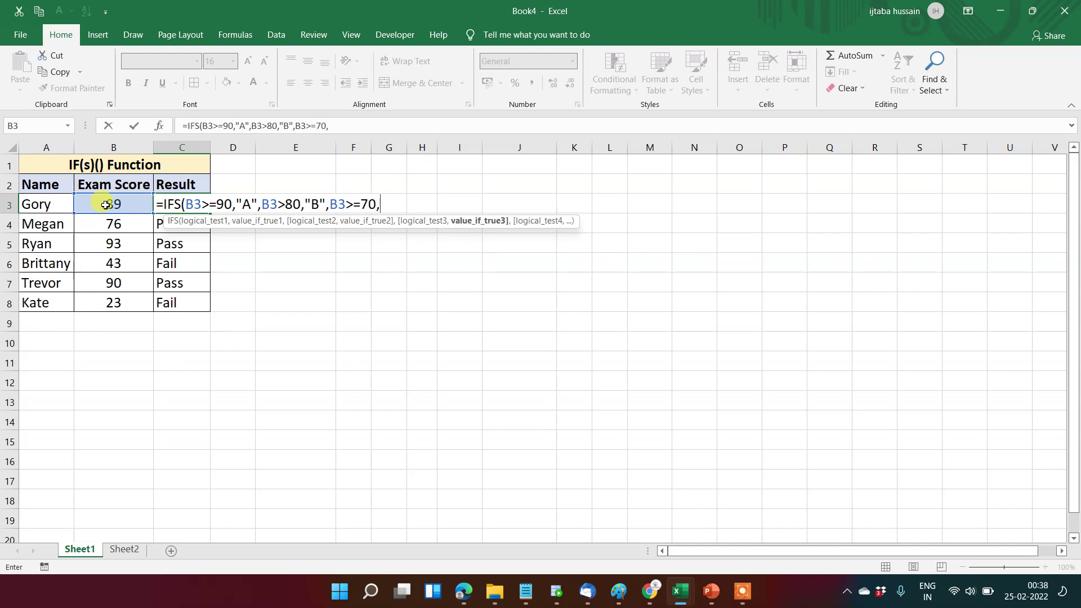
{"action": "type", "text": "\"C\","}
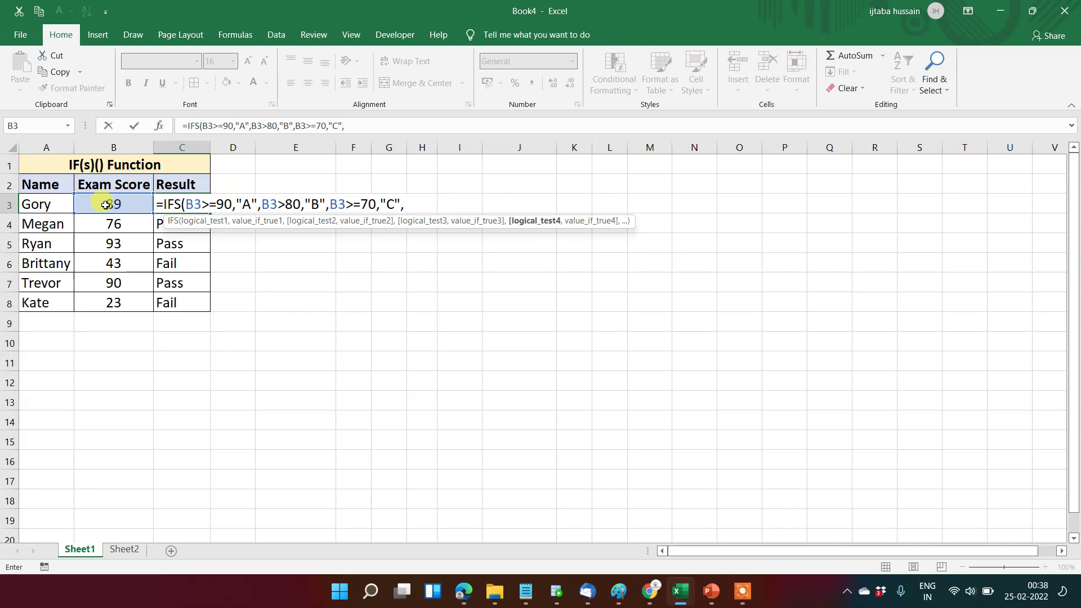
Step: Add B3>=60 for "D", B3>=50 for "E", and a TRUE catch-all returning "Fail"
{"action": "left_click", "coordinate": [96, 204]}
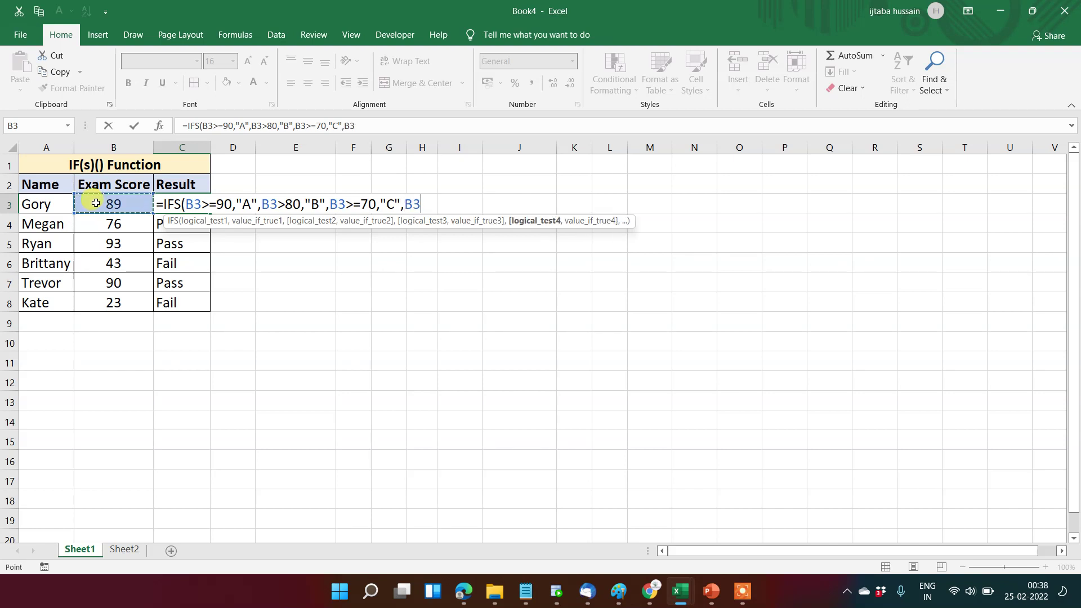
{"action": "type", "text": ">"}
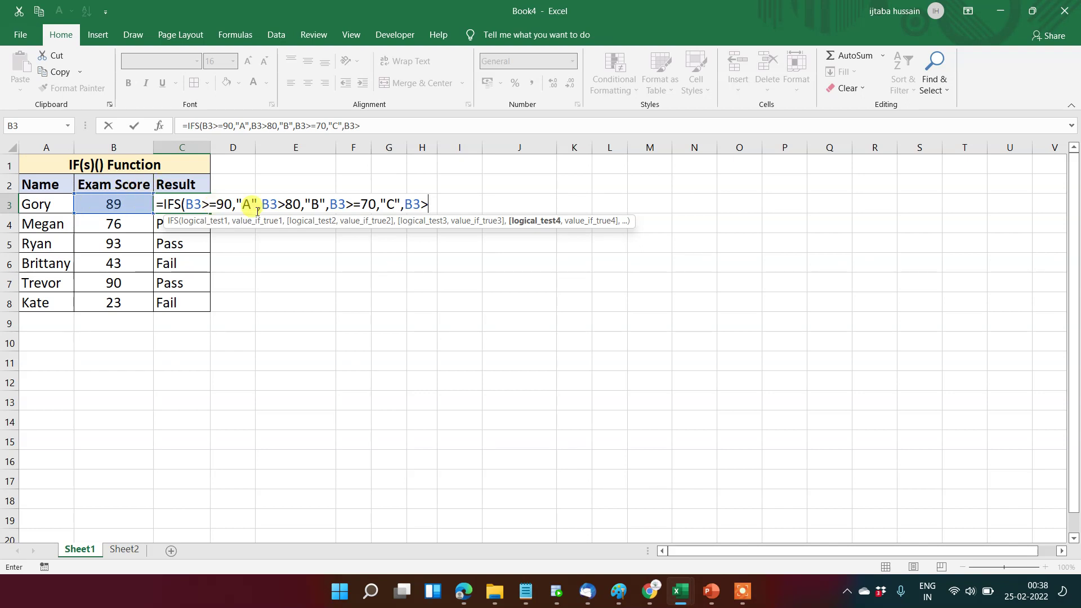
{"action": "type", "text": "=60,\""}
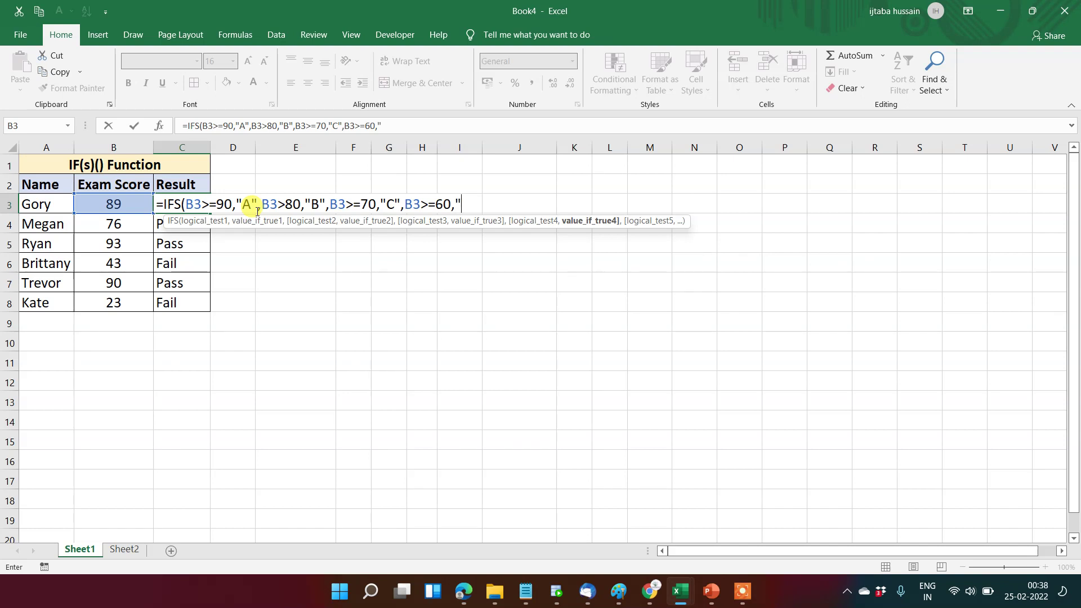
{"action": "type", "text": "D\","}
{"action": "left_click", "coordinate": [131, 210]}
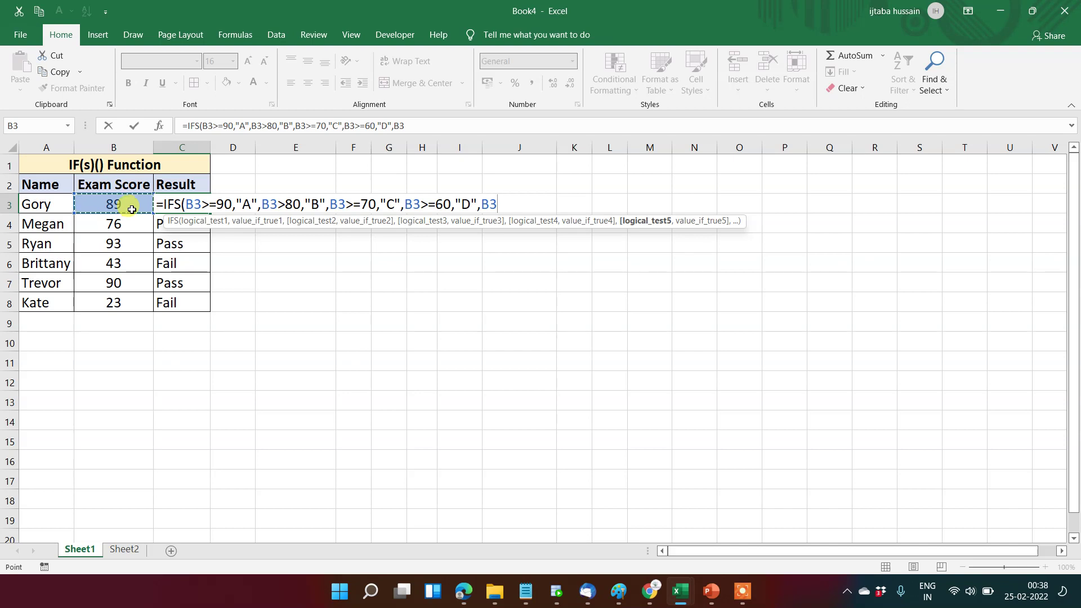
{"action": "type", "text": ">=50,"}
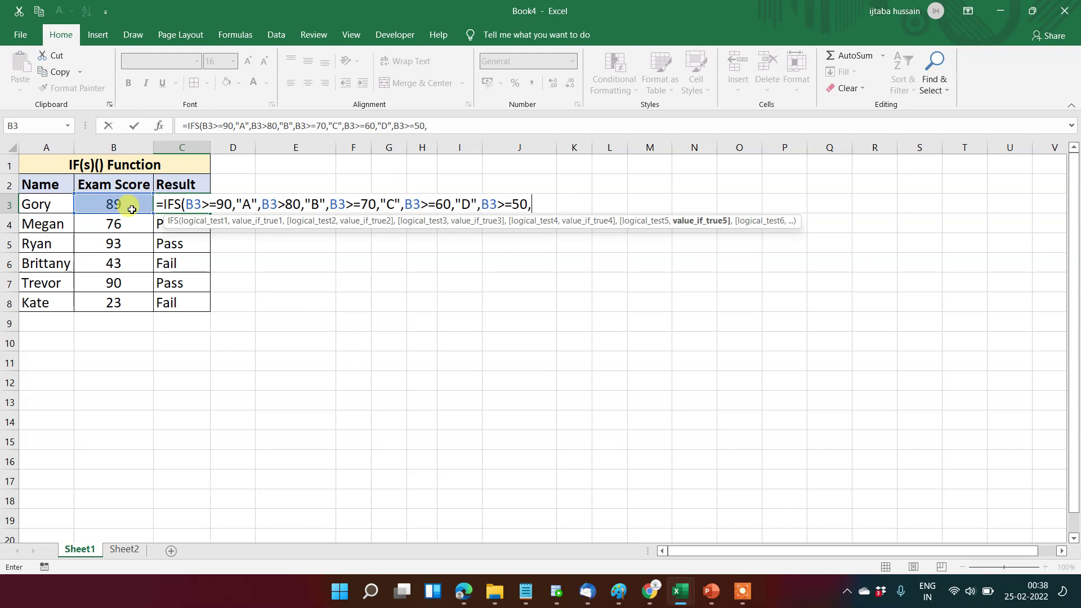
{"action": "type", "text": "\"E\","}
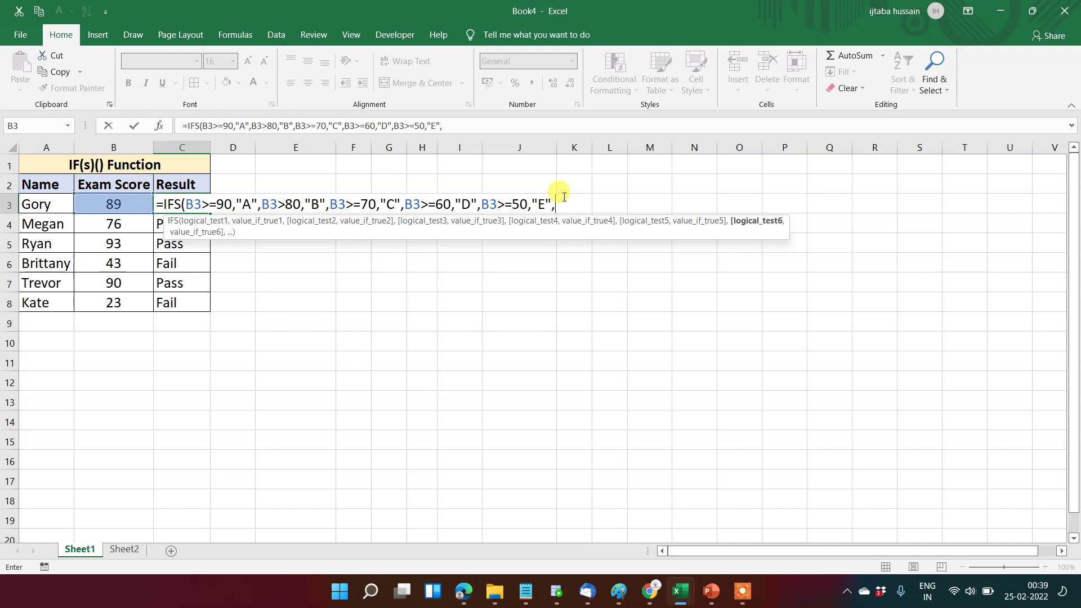
{"action": "type", "text": "True"}
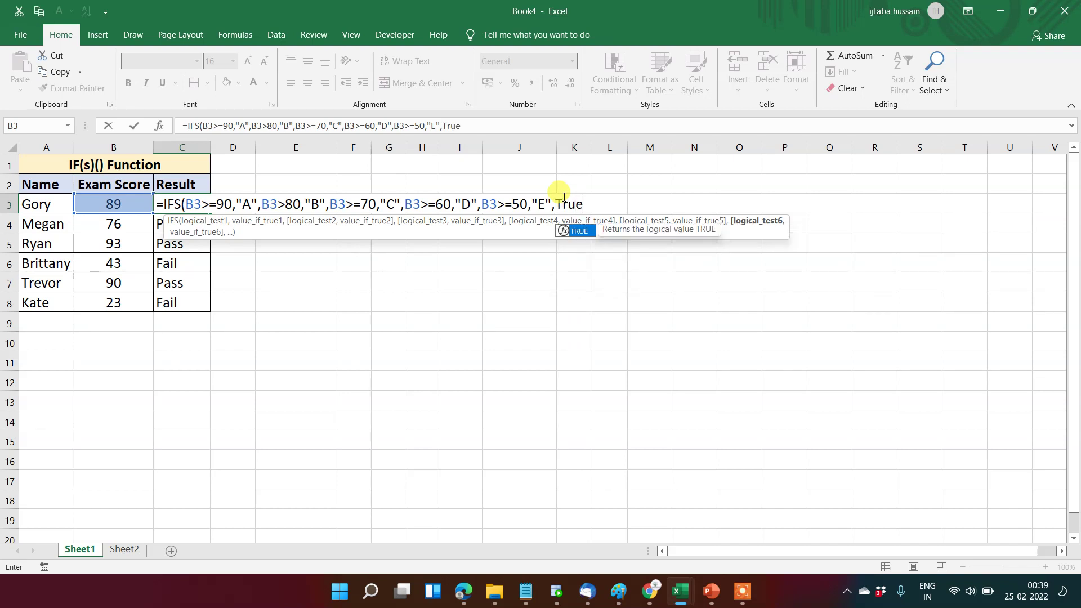
{"action": "type", "text": ","}
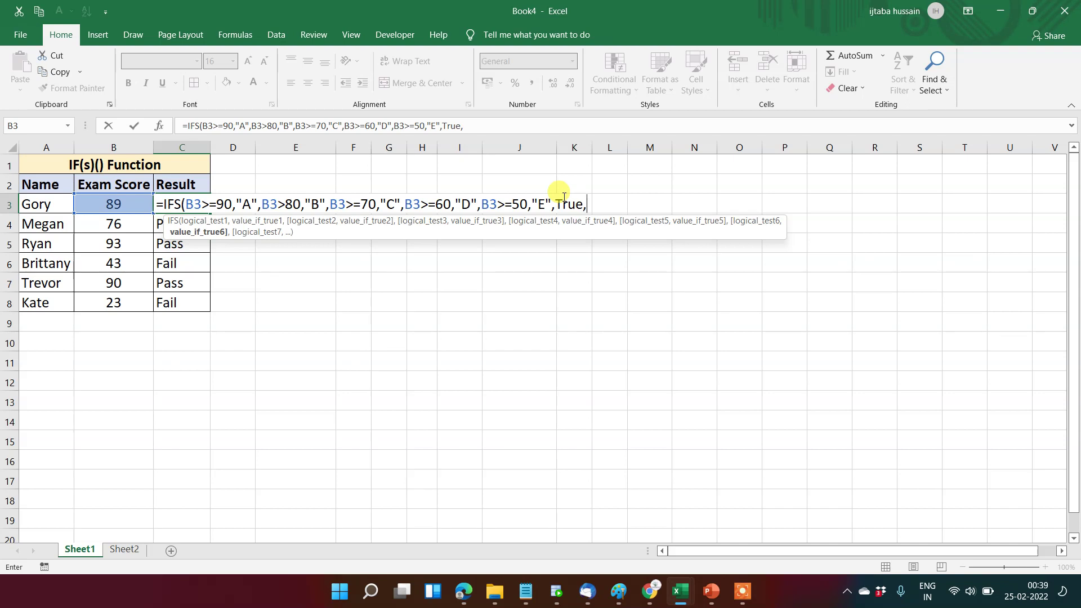
{"action": "type", "text": "\""}
{"action": "type", "text": "Fail"}
{"action": "type", "text": ":"}
{"action": "type", "text": ")"}
Step: Commit the IFS formula and fill it down C3:C8 with Ctrl+D
{"action": "key", "text": "Return"}
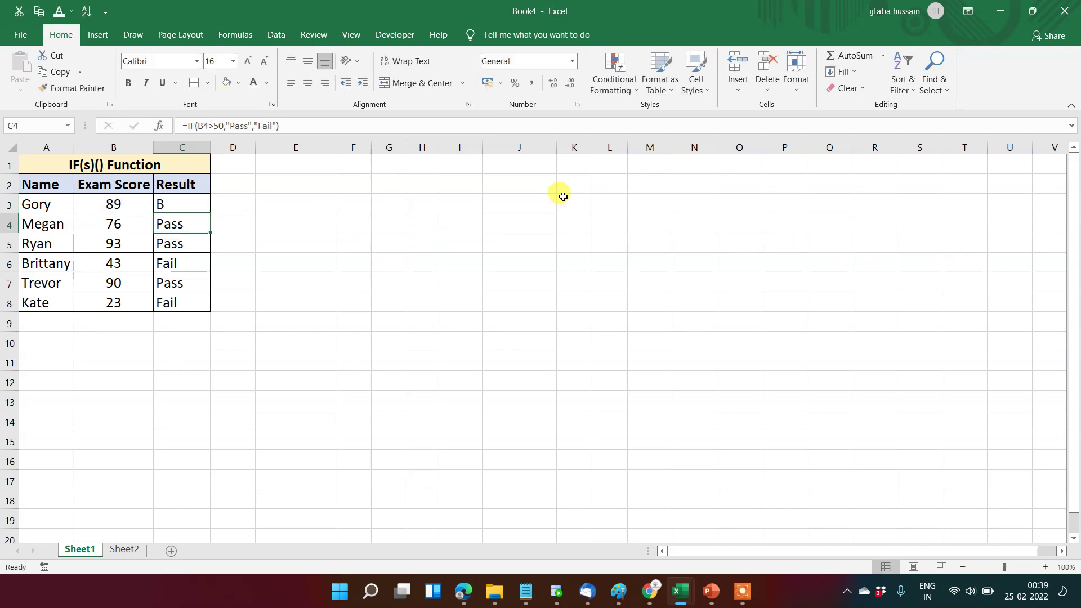
{"action": "key", "text": "Up"}
{"action": "key", "text": "ctrl+shift+Down"}
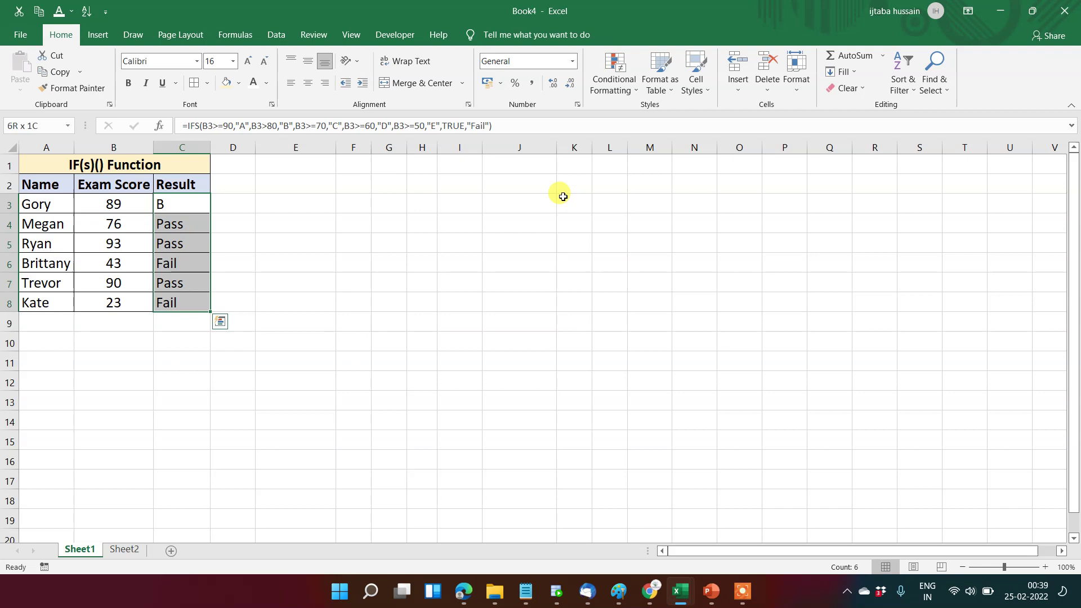
{"action": "key", "text": "ctrl+d"}
Step: Check the copied formula in C4 and the score 89 in B3, ending on C3
{"action": "key", "text": "Up"}
{"action": "key", "text": "Down"}
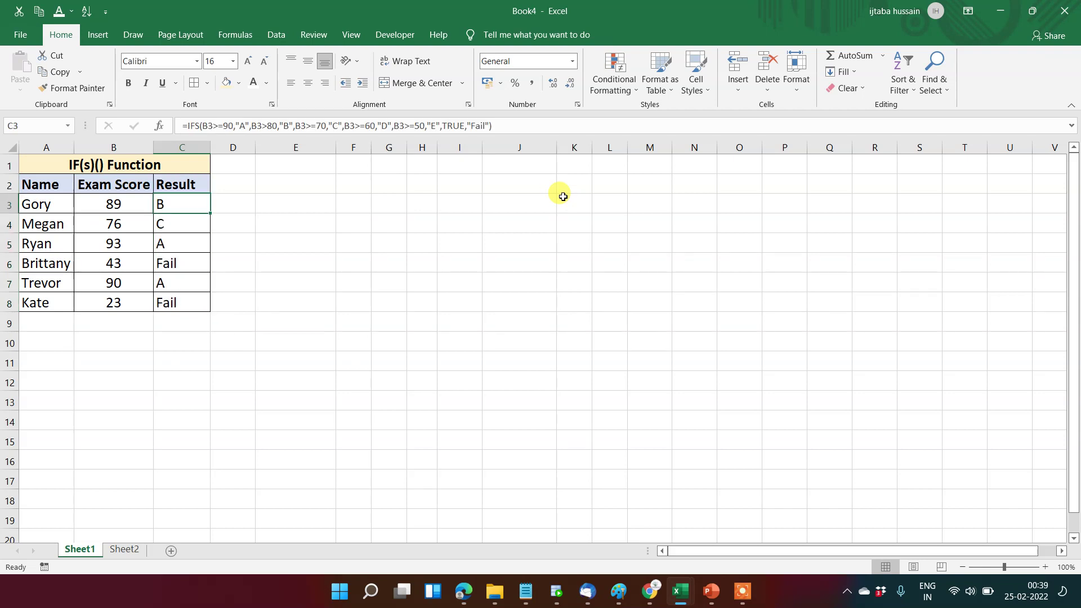
{"action": "key", "text": "Down"}
{"action": "key", "text": "Down"}
{"action": "key", "text": "Left"}
{"action": "key", "text": "Up"}
{"action": "key", "text": "Up"}
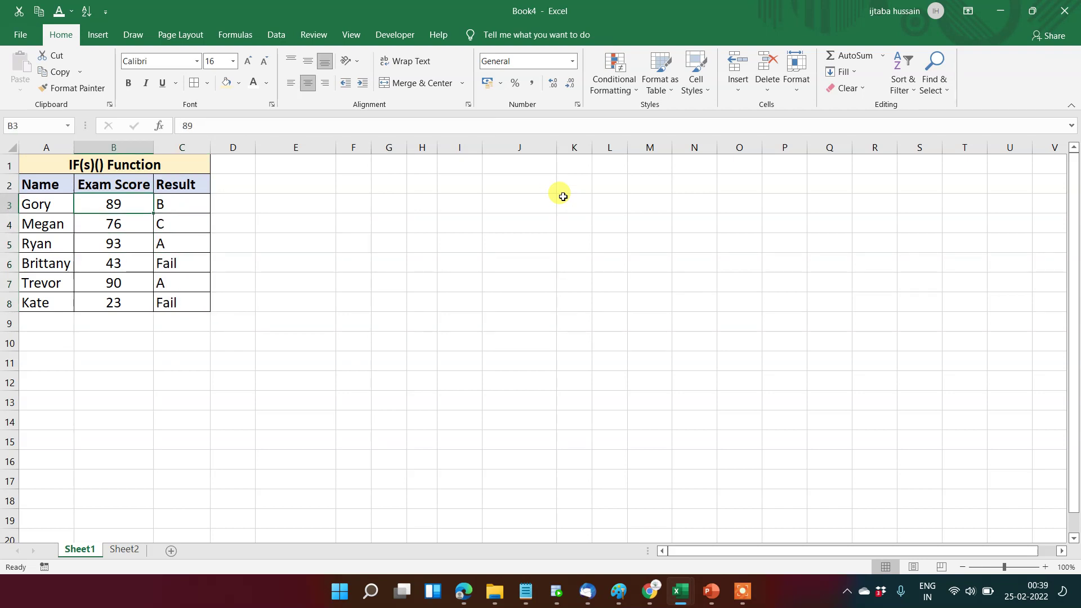
{"action": "key", "text": "Right"}
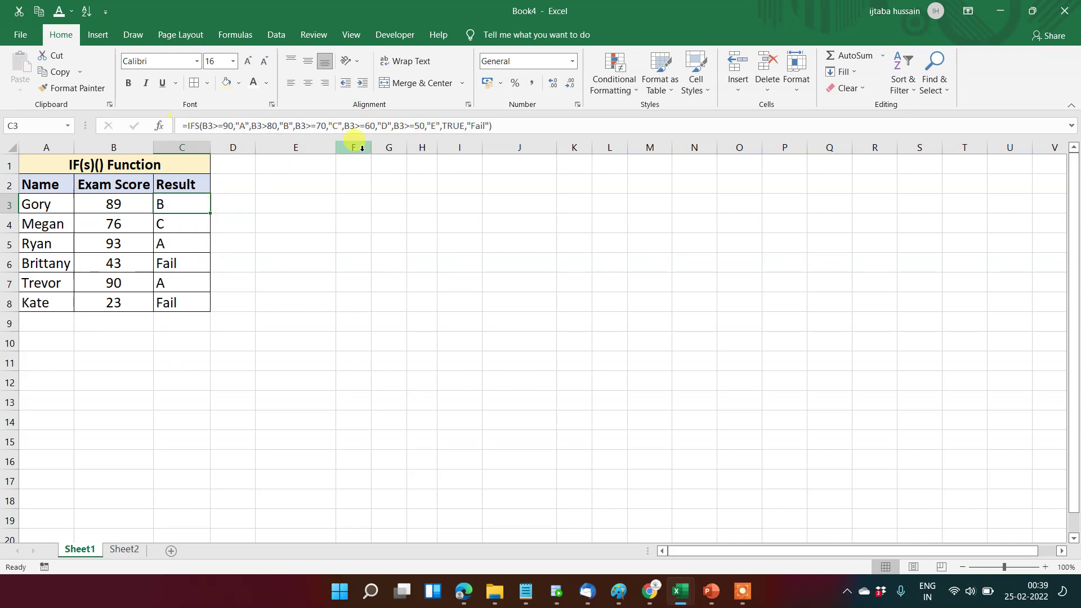
{"action": "left_click", "coordinate": [471, 126]}
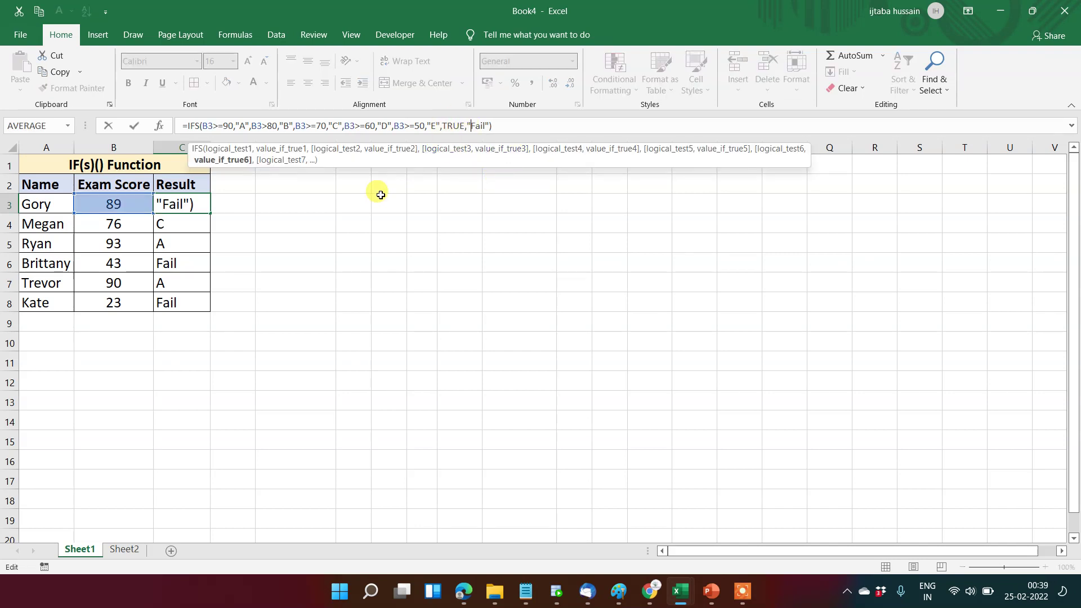
{"action": "key", "text": "Escape"}
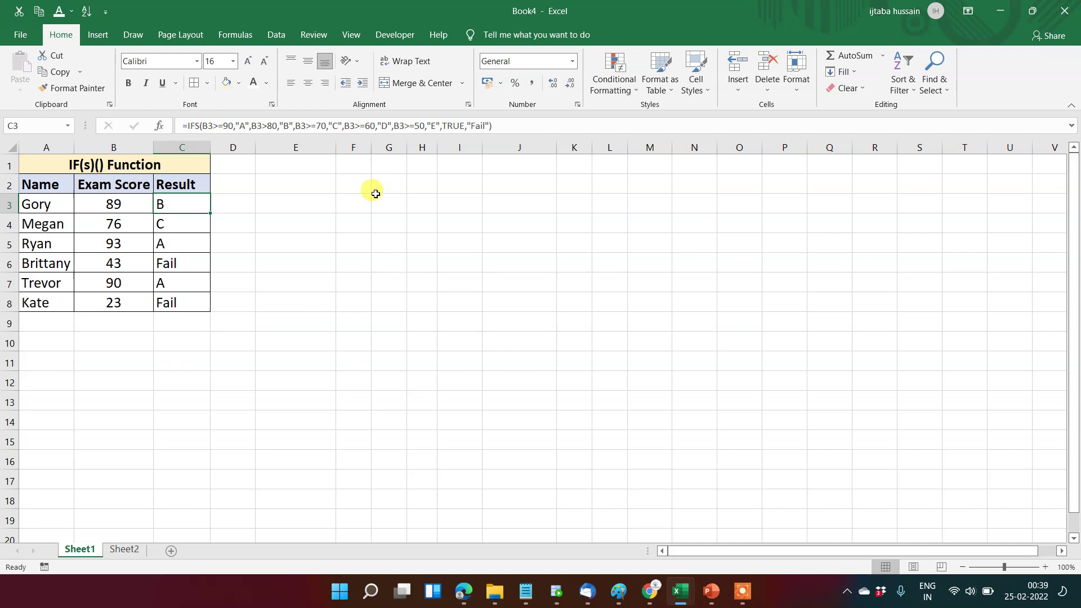
{"action": "left_click", "coordinate": [346, 189]}
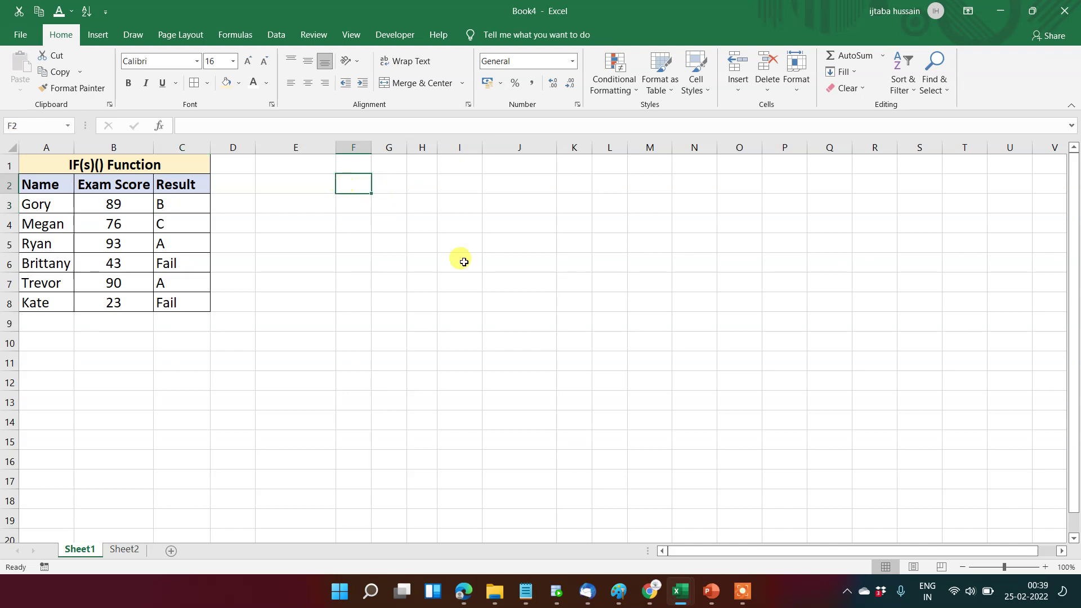